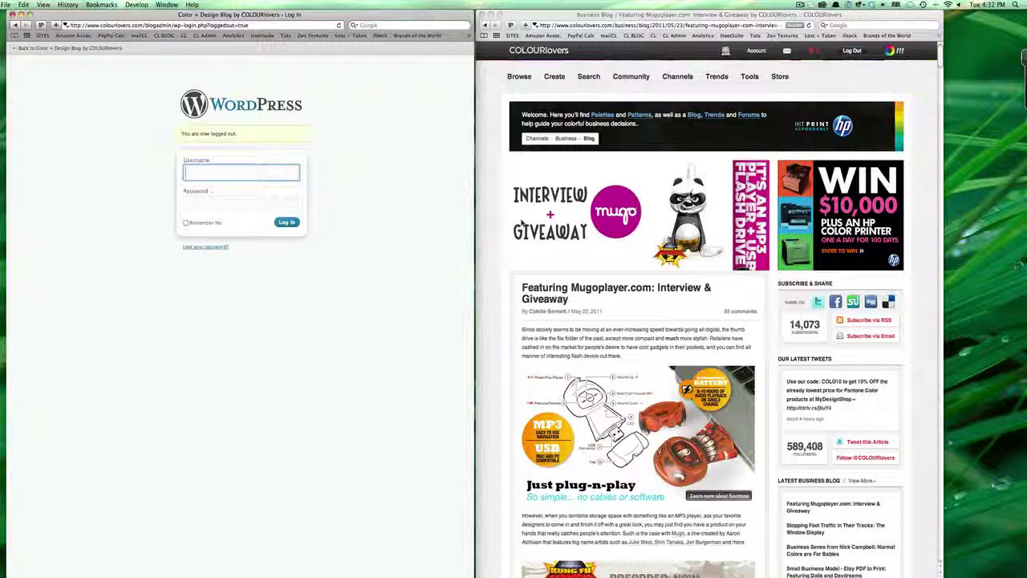
# Step: Sign in to the Color + Design Blog admin and open the All Posts list
pyautogui.press('super+backslash')
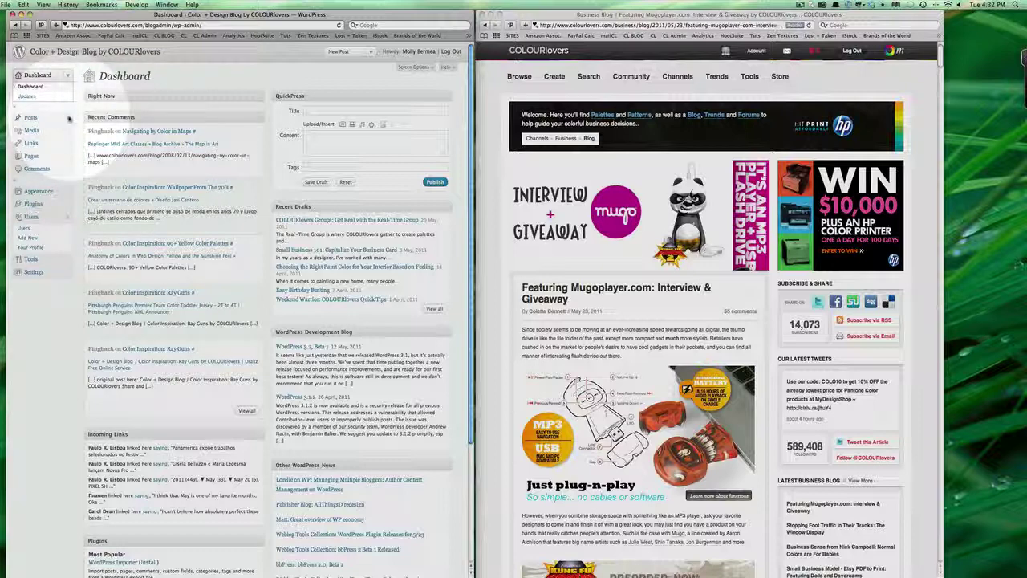
pyautogui.click(69, 118)
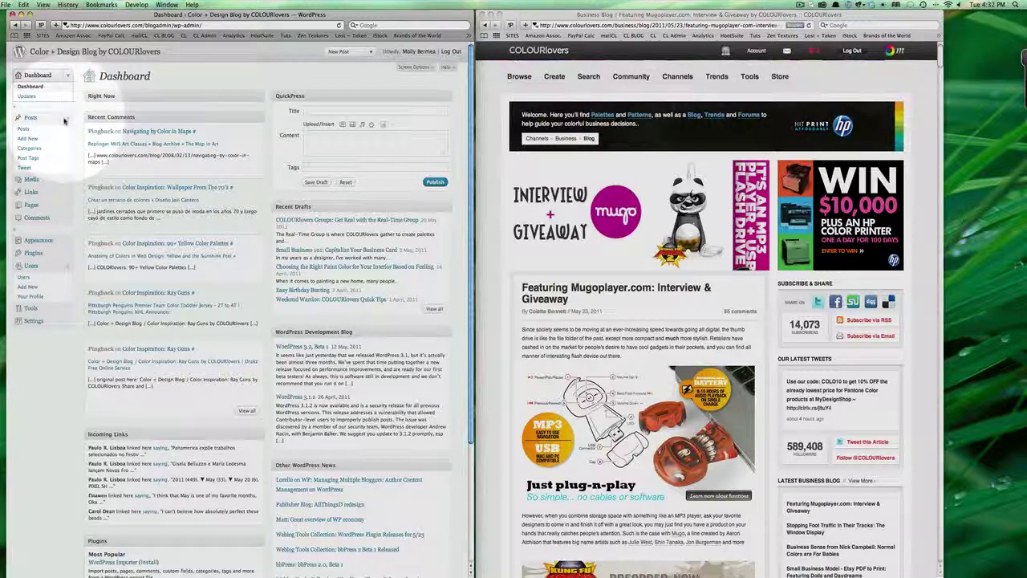
pyautogui.click(33, 119)
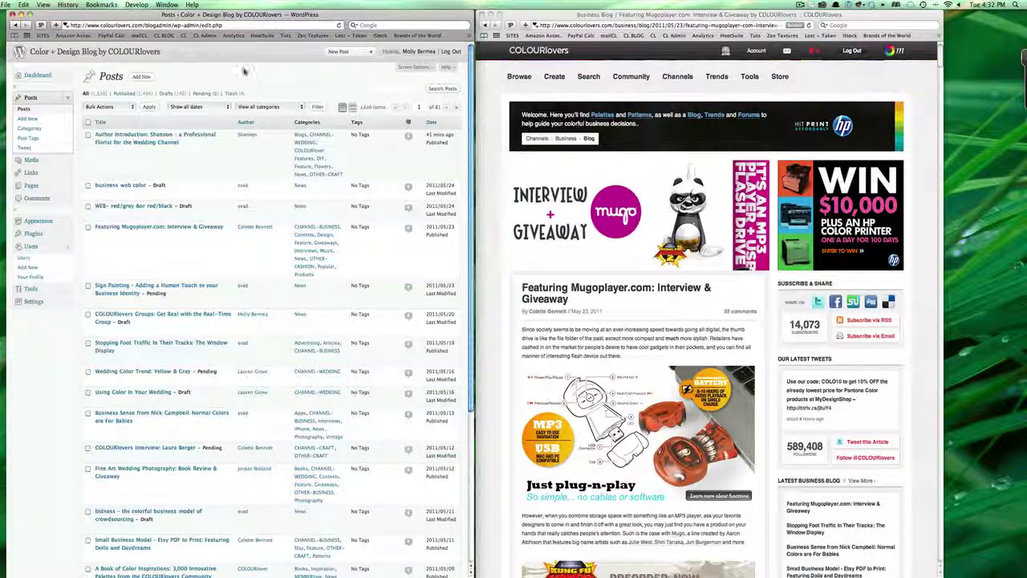
# Step: Create a new post titled 'Title of your Post' with 'Body' as its text
pyautogui.click(29, 119)
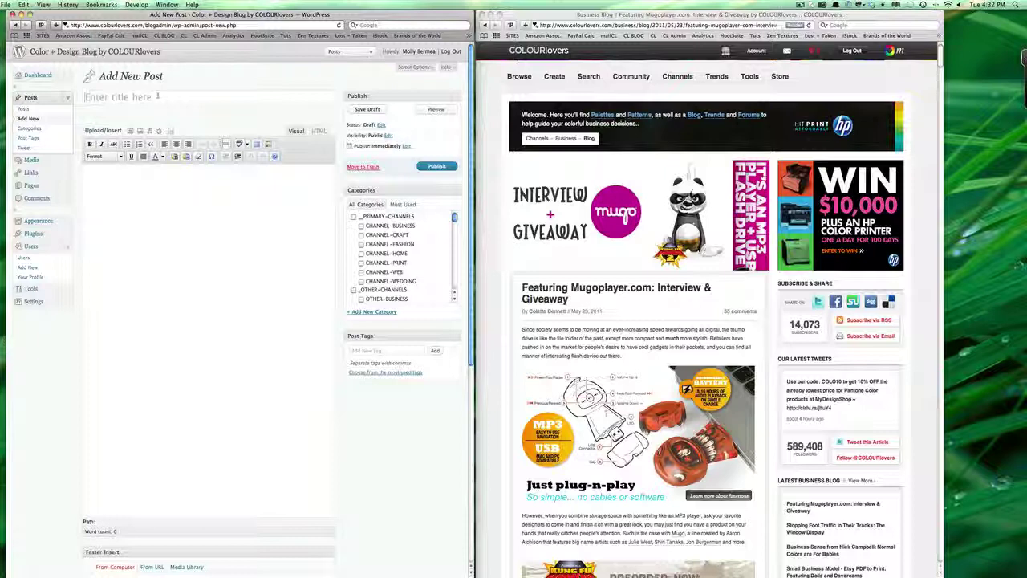
pyautogui.write('Title of your Post')
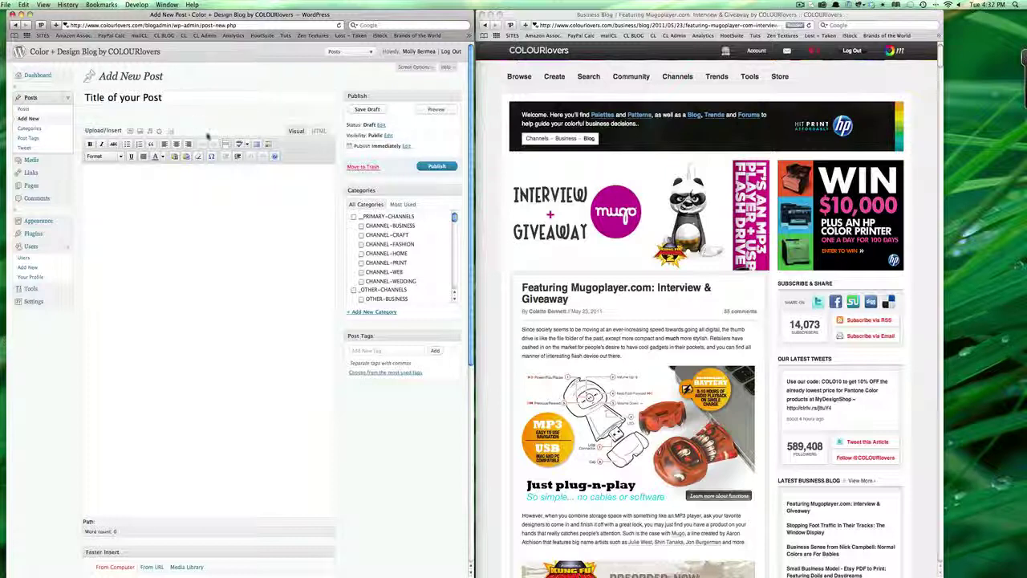
pyautogui.click(203, 179)
pyautogui.write('Body')
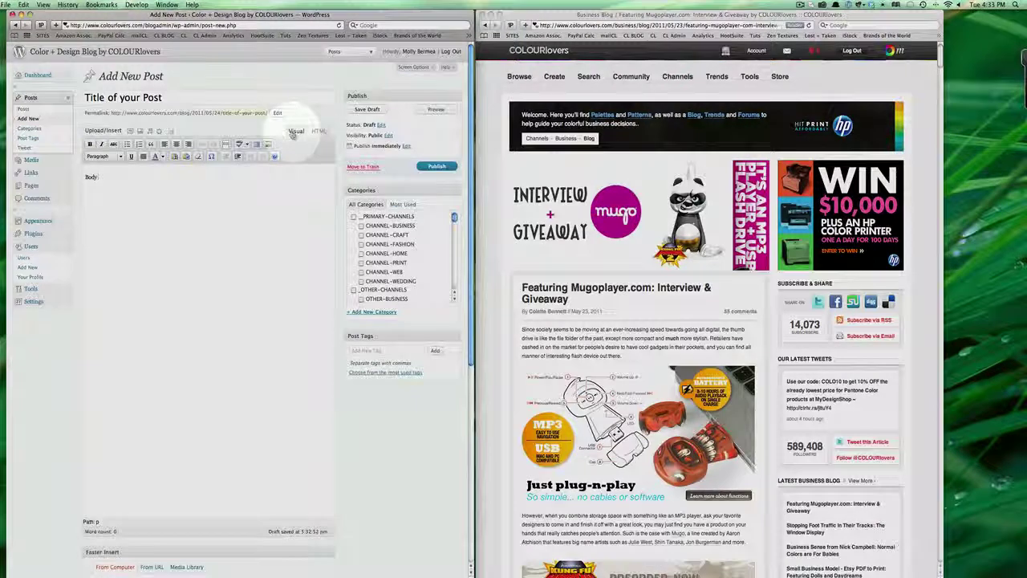
pyautogui.click(294, 130)
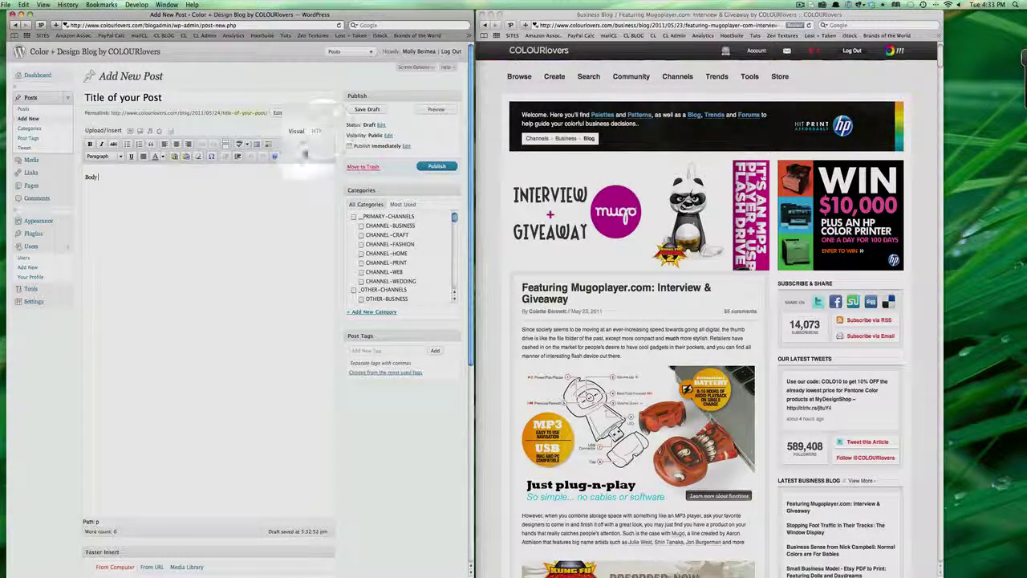
pyautogui.click(319, 131)
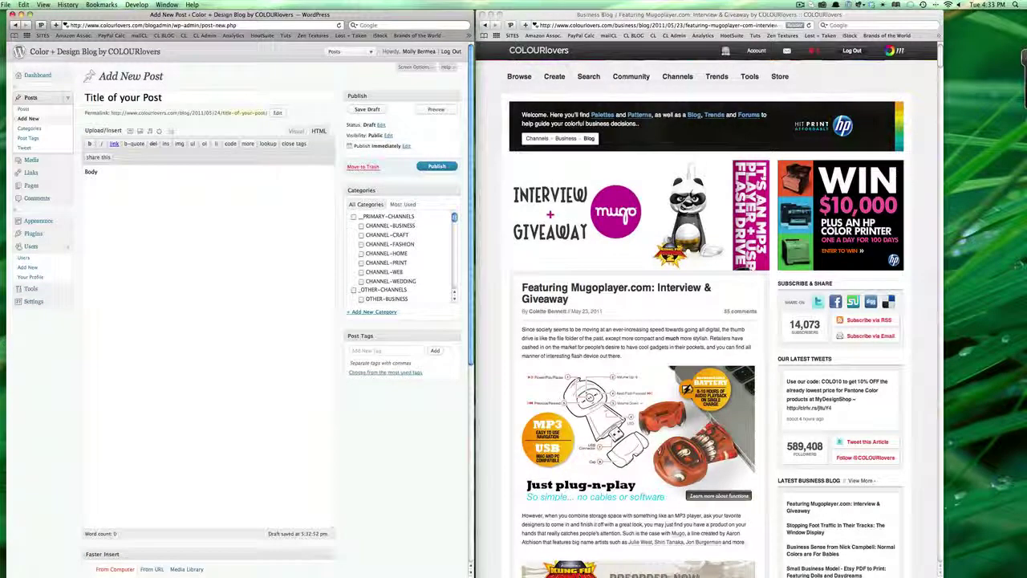
pyautogui.click(295, 131)
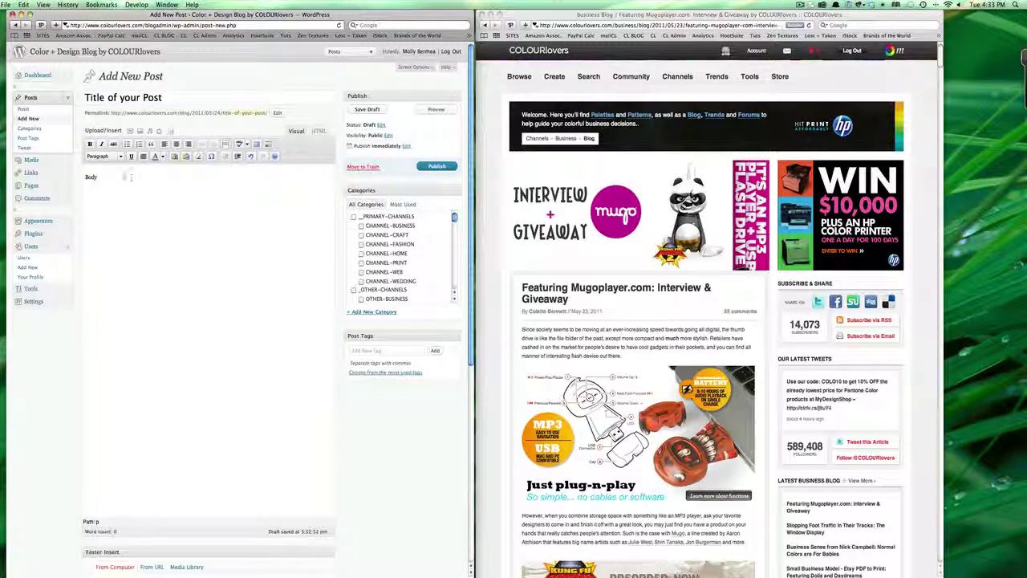
pyautogui.click(318, 131)
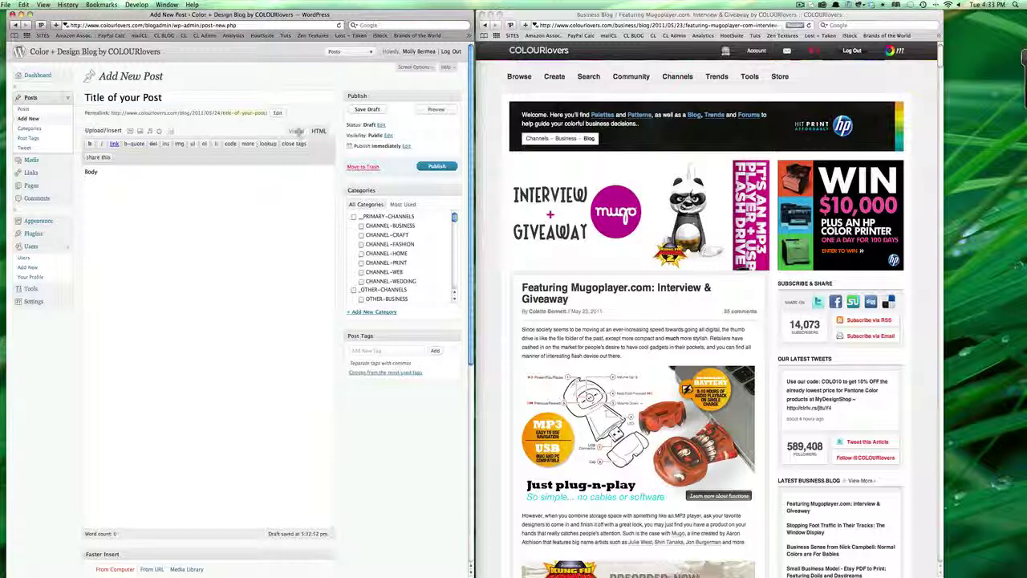
pyautogui.click(295, 130)
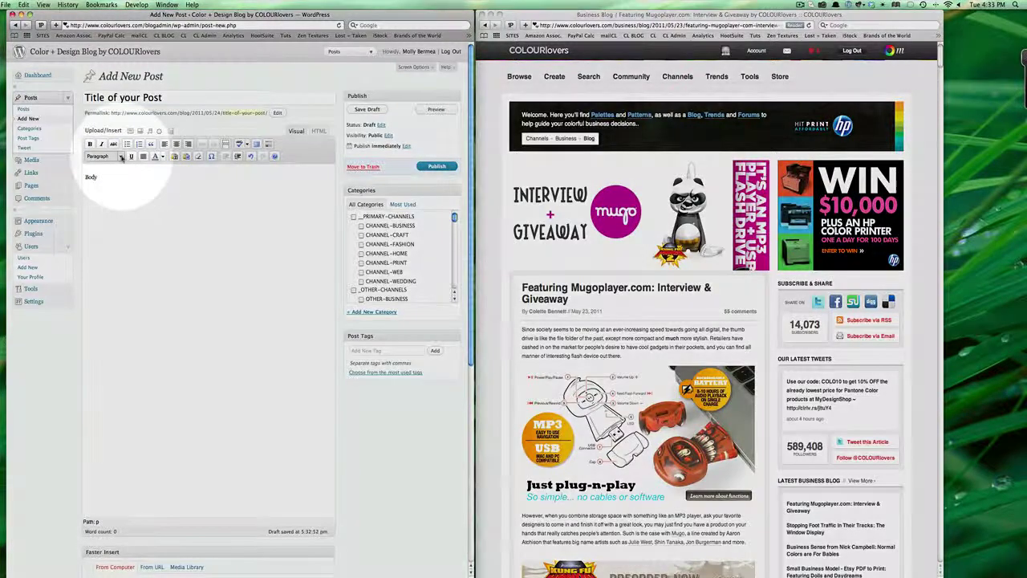
pyautogui.click(120, 157)
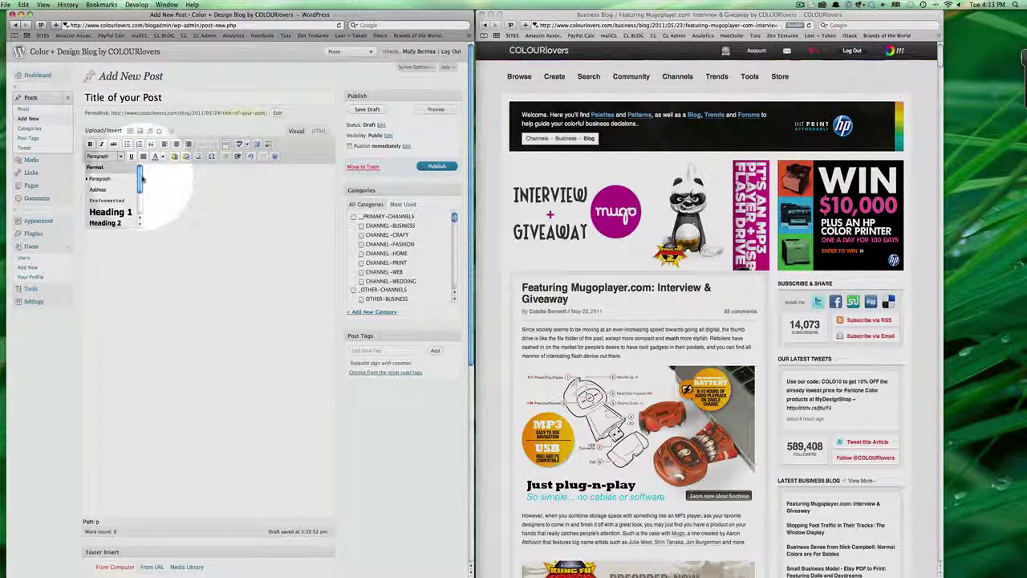
pyautogui.moveTo(140, 178)
pyautogui.mouseDown()
pyautogui.moveTo(141, 189)
pyautogui.moveTo(142, 175)
pyautogui.mouseUp()
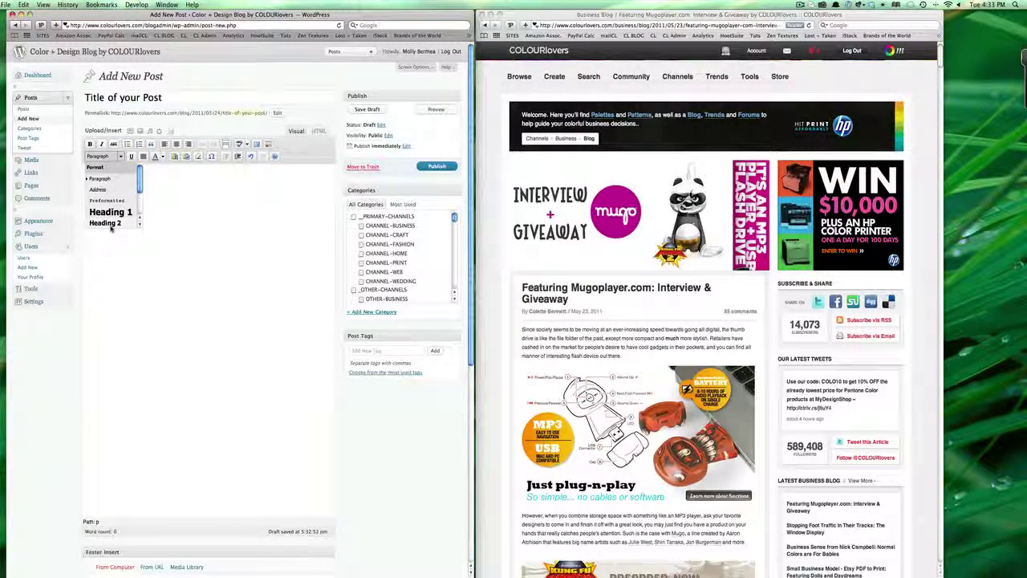
pyautogui.moveTo(141, 179)
pyautogui.mouseDown()
pyautogui.moveTo(139, 218)
pyautogui.moveTo(139, 175)
pyautogui.mouseUp()
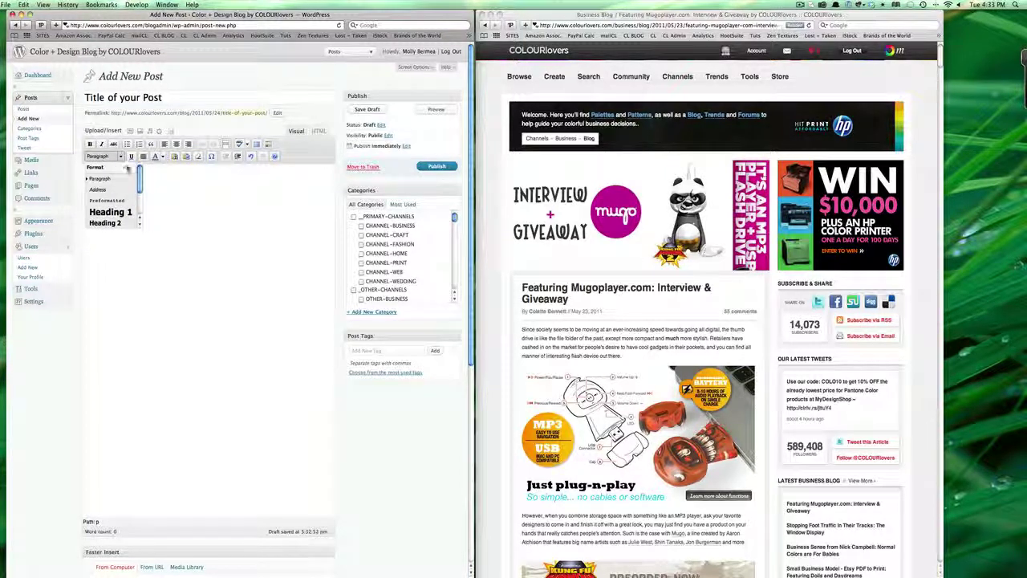
pyautogui.click(166, 177)
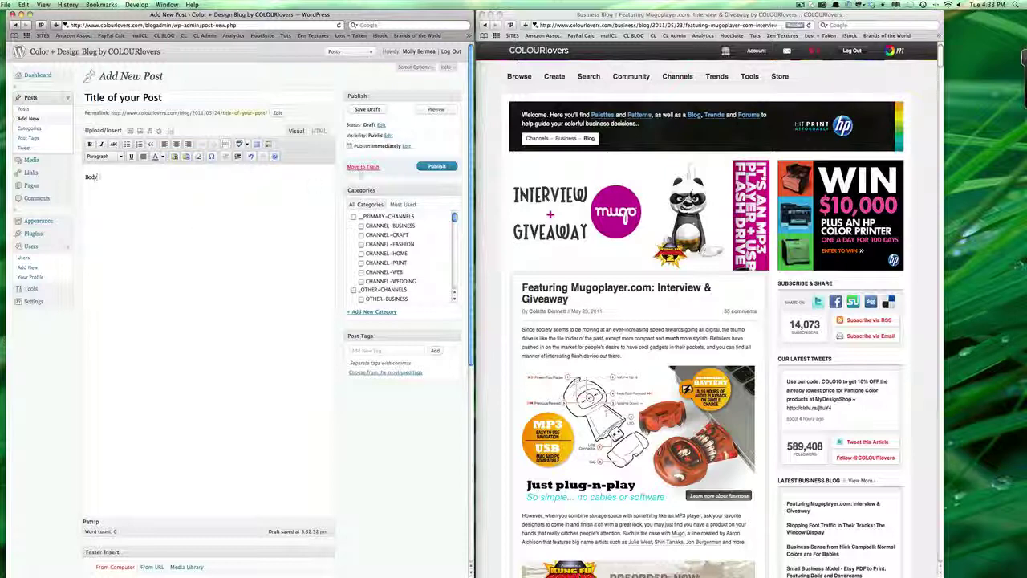
# Step: Save 'Title of your Post' as a draft
pyautogui.click(446, 168)
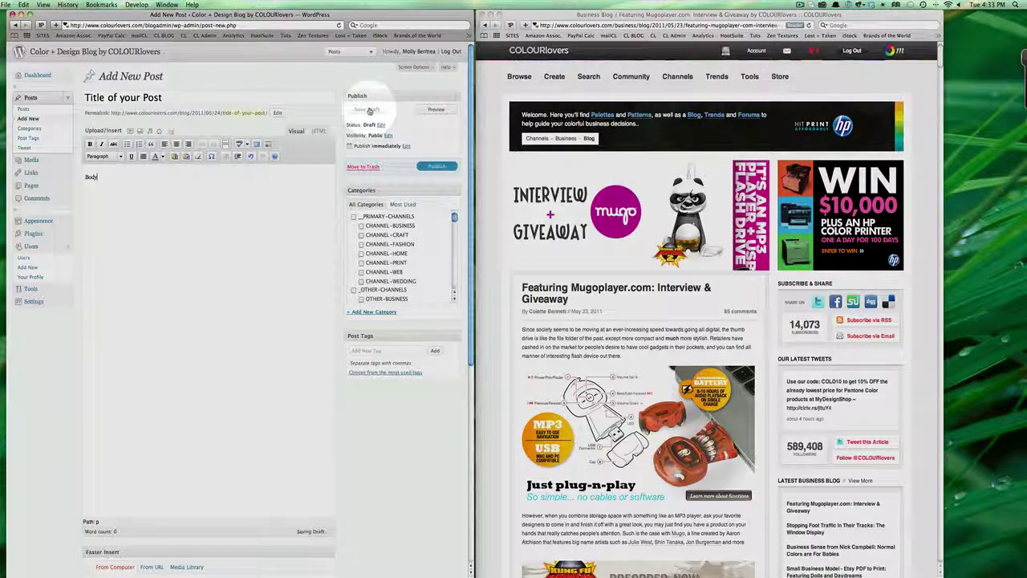
pyautogui.click(362, 110)
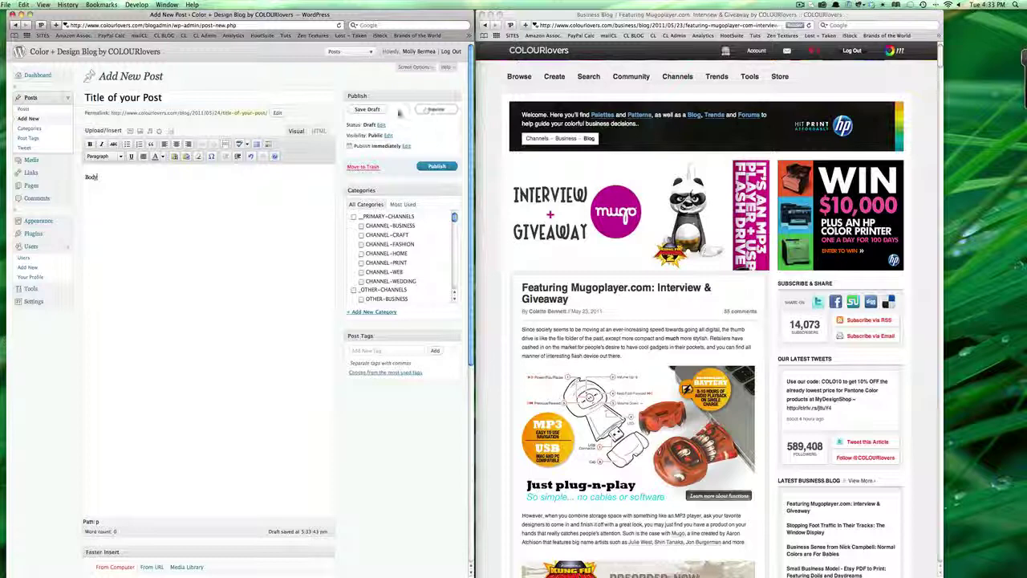
pyautogui.click(383, 110)
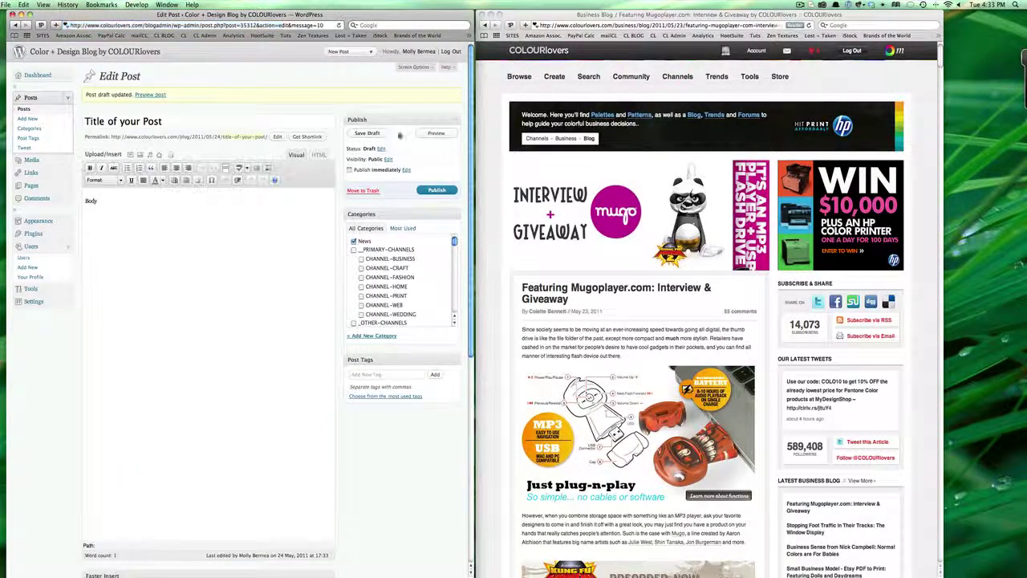
# Step: Open the post's preview in a new browser tab and view it
pyautogui.rightClick(422, 133)
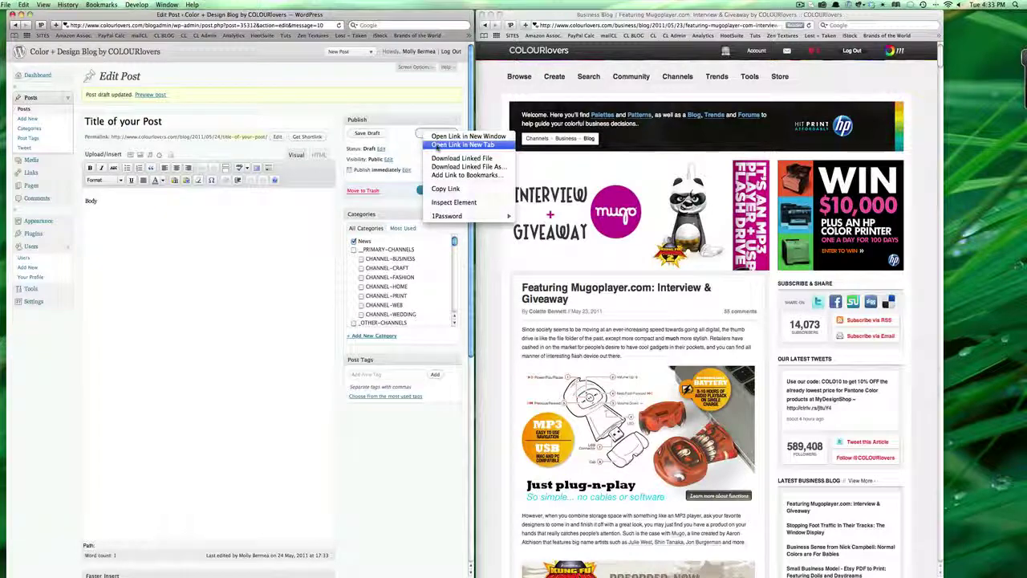
pyautogui.click(440, 145)
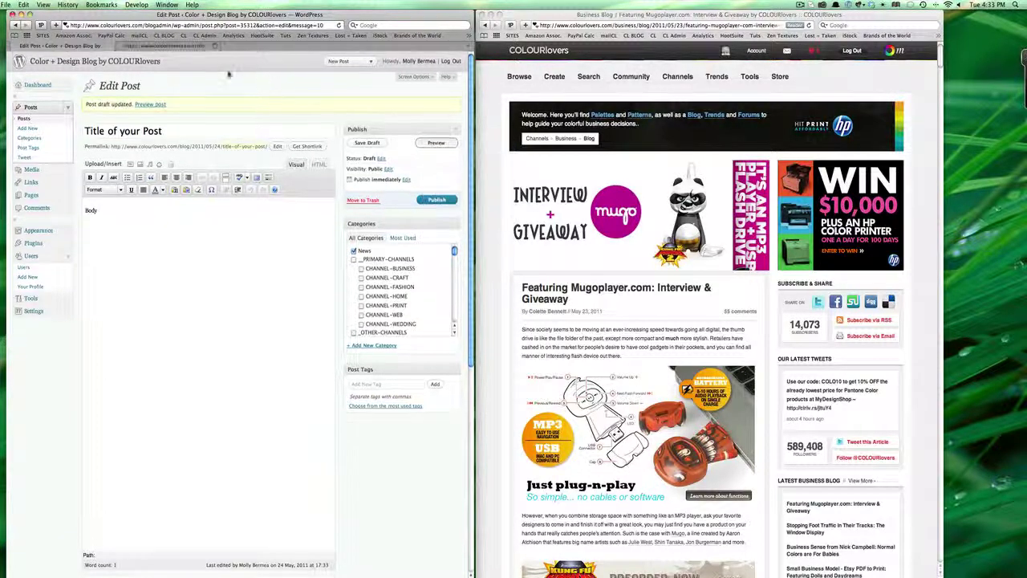
pyautogui.click(154, 46)
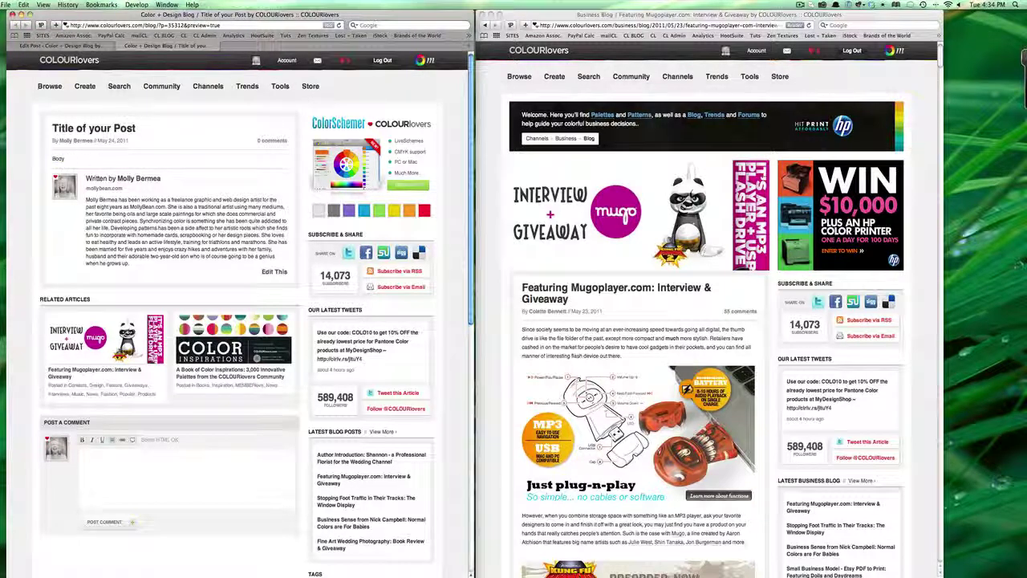
# Step: Return from the preview to the Edit Post page, then bring the COLOURlovers blog window forward
pyautogui.click(80, 46)
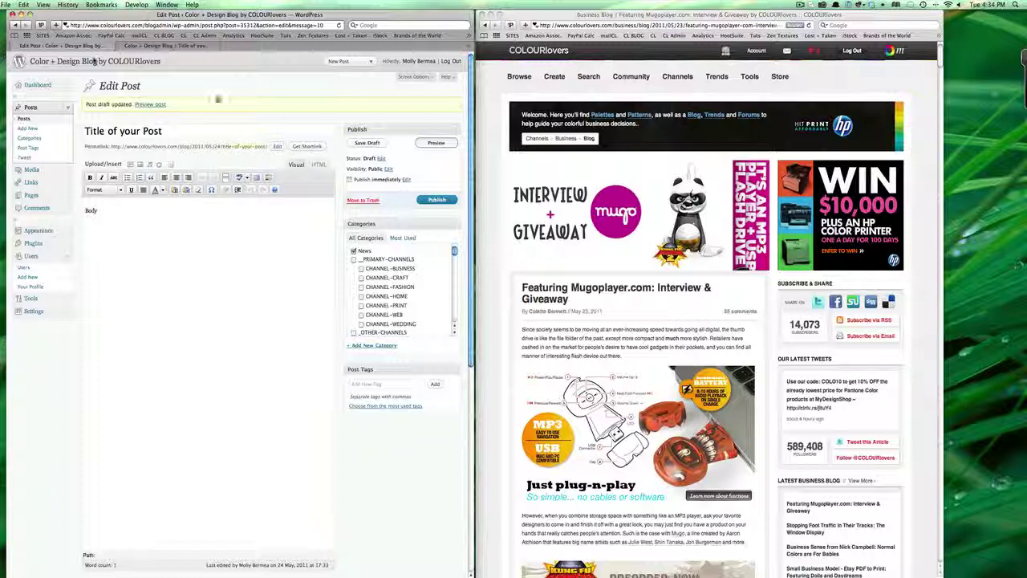
pyautogui.click(172, 46)
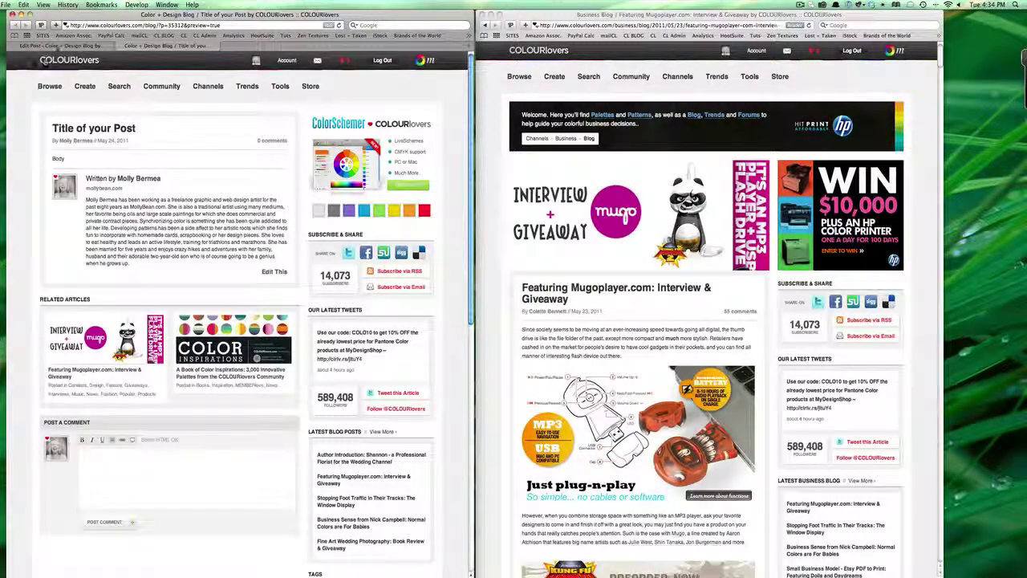
pyautogui.click(64, 45)
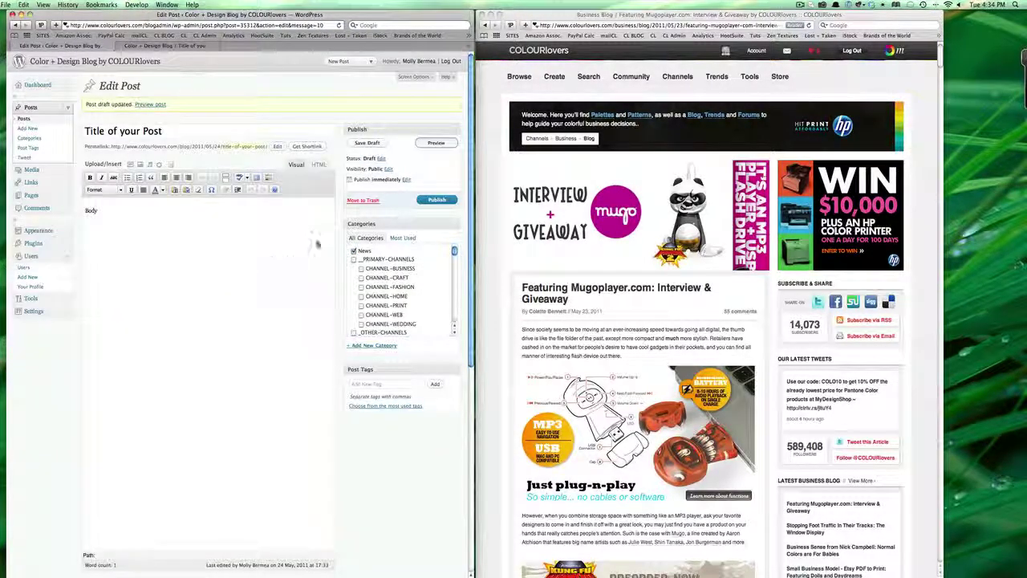
pyautogui.click(96, 210)
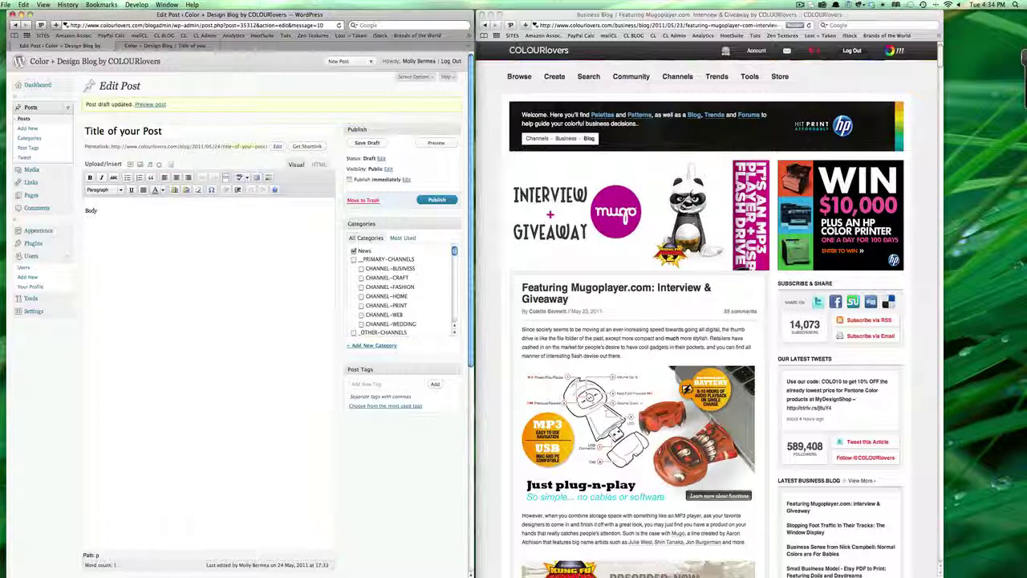
pyautogui.click(566, 17)
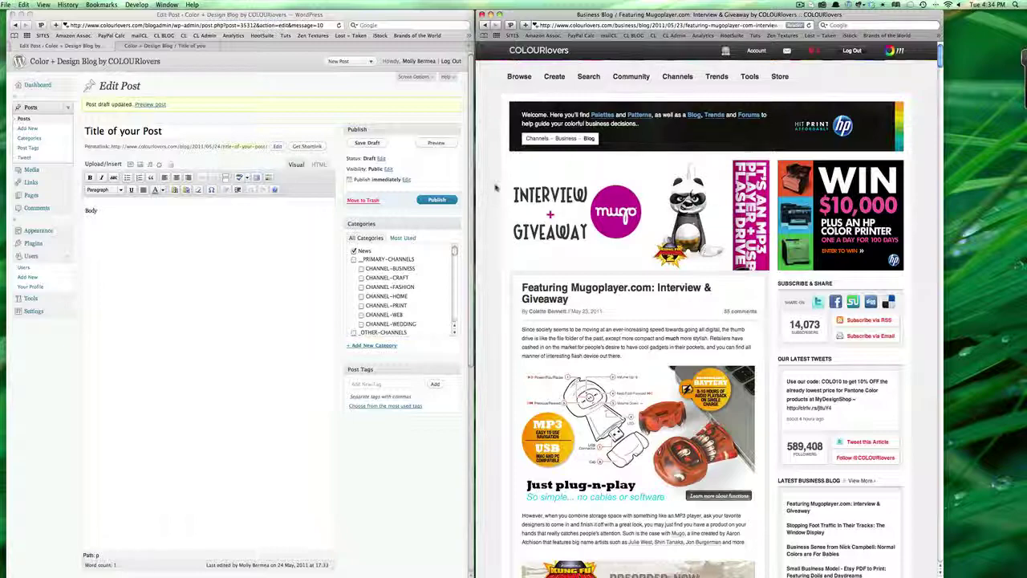
# Step: Scroll the Mugoplayer.com interview down to the Kung Fu Panda Mugo player images
pyautogui.scroll(-5, 495, 186)
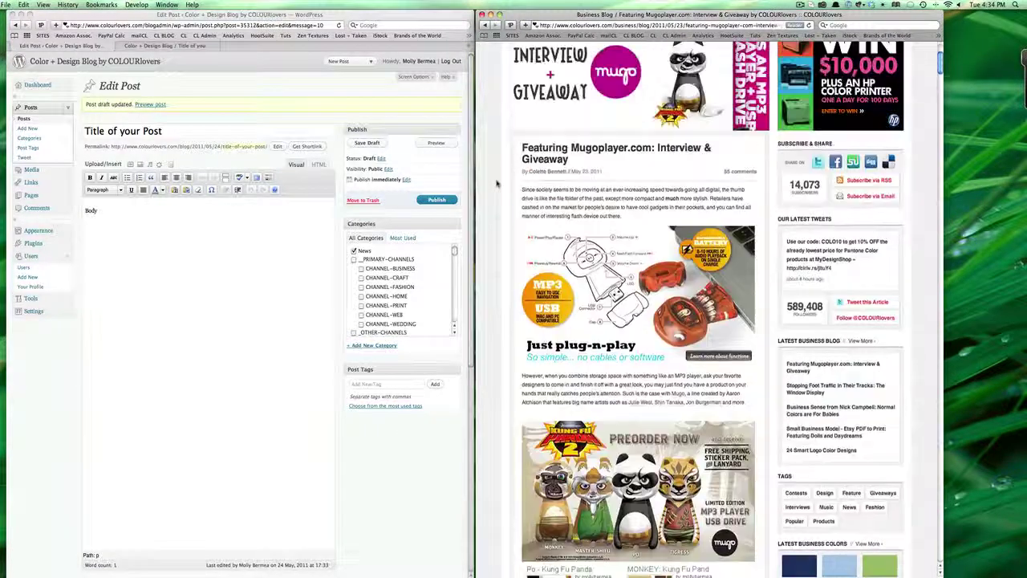
pyautogui.scroll(5, 496, 186)
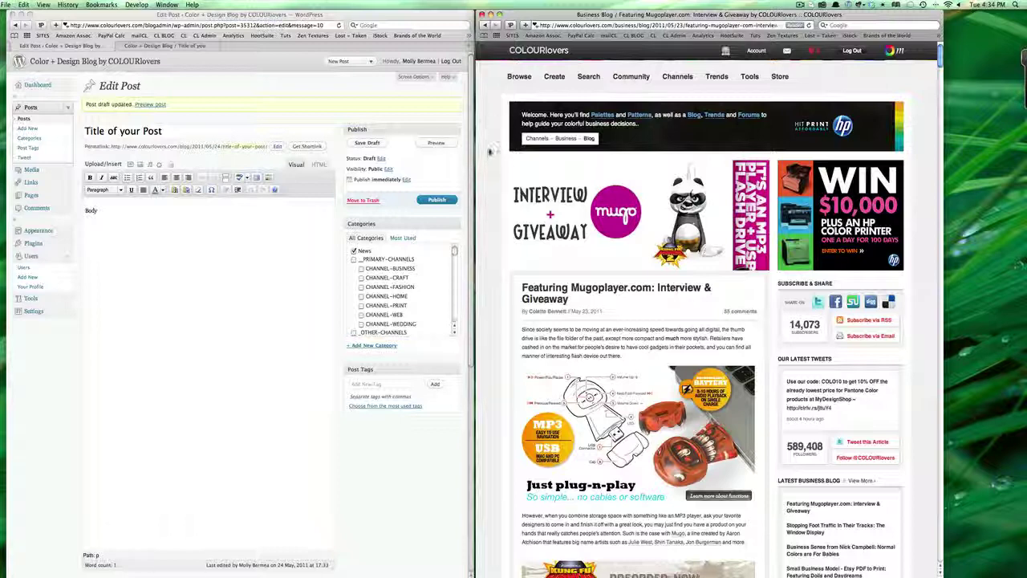
pyautogui.scroll(-3, 491, 149)
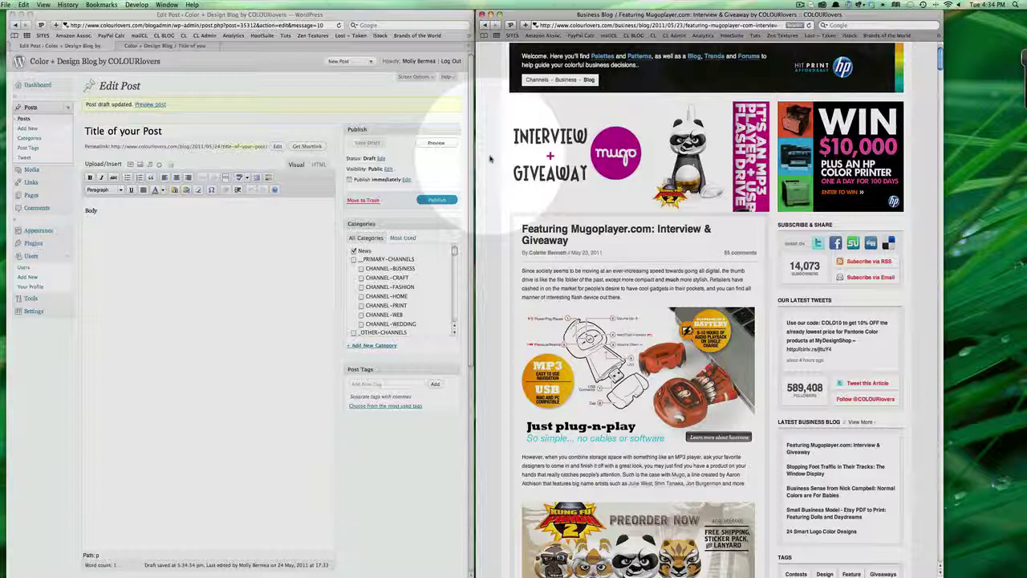
pyautogui.scroll(-6, 491, 159)
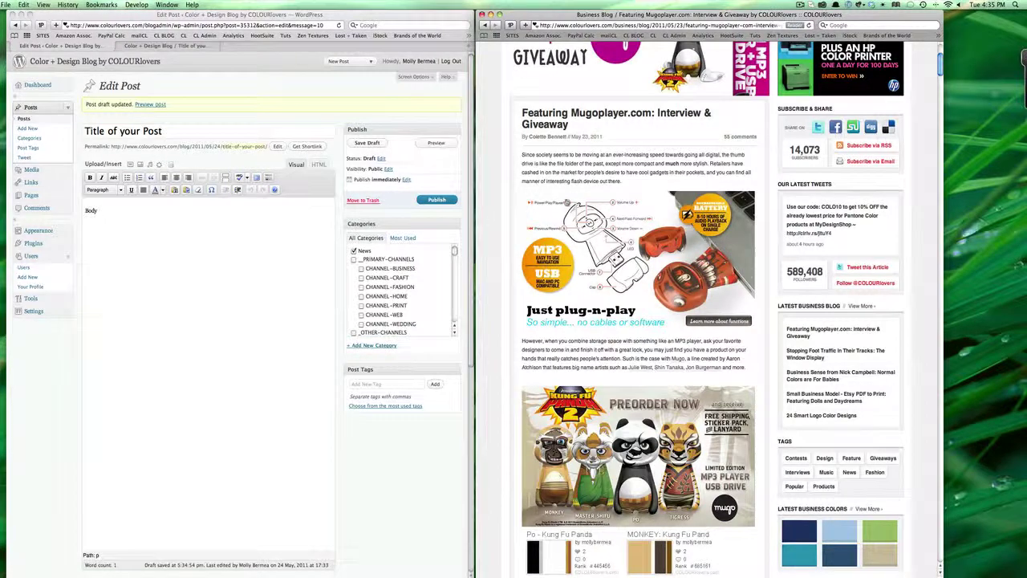
pyautogui.scroll(-3, 506, 163)
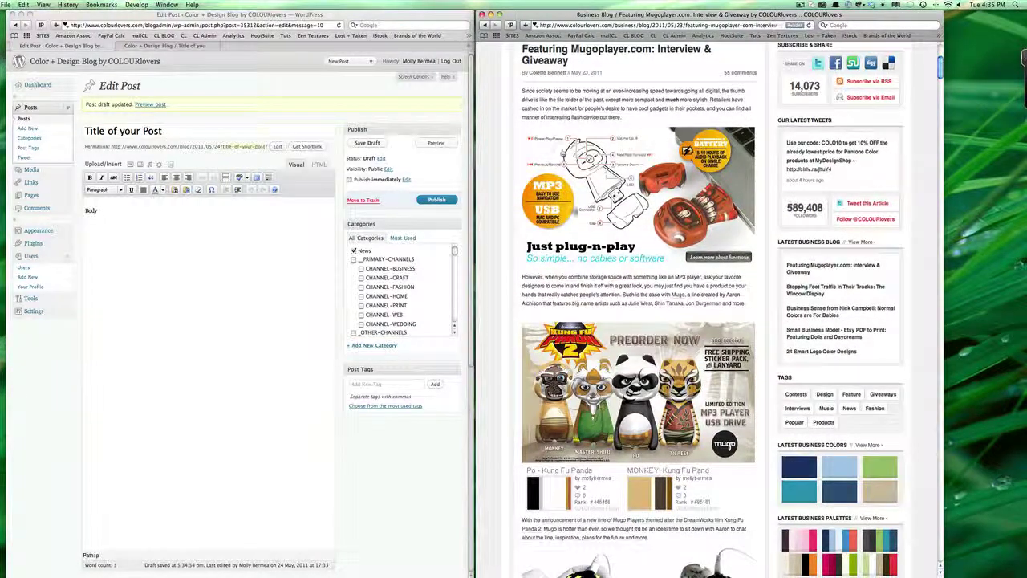
pyautogui.scroll(-1, 575, 230)
pyautogui.scroll(-5, 575, 230)
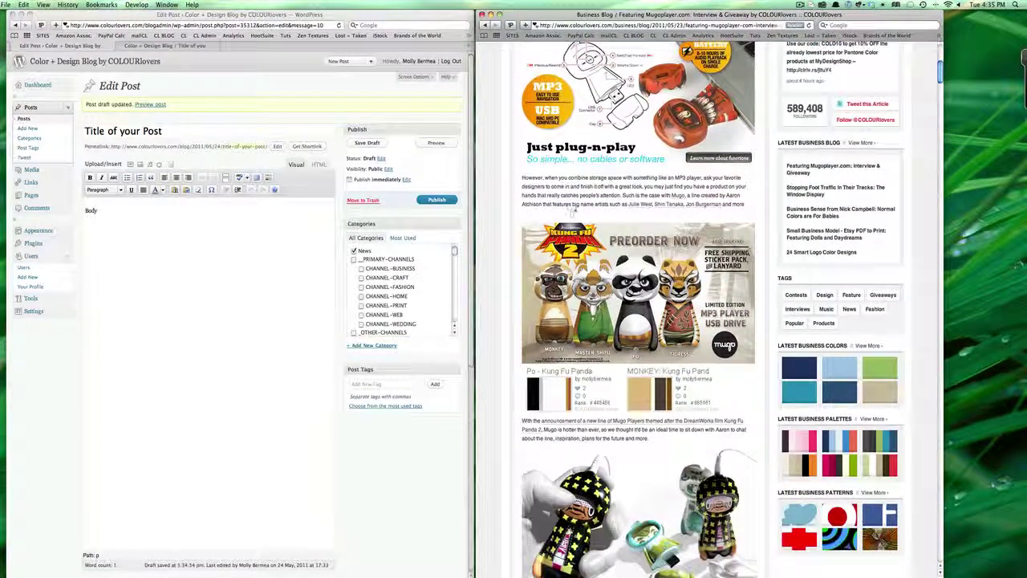
# Step: Scroll the Mugo interview down to Contest & Giveaway, then back up to the title banner
pyautogui.scroll(-5, 573, 210)
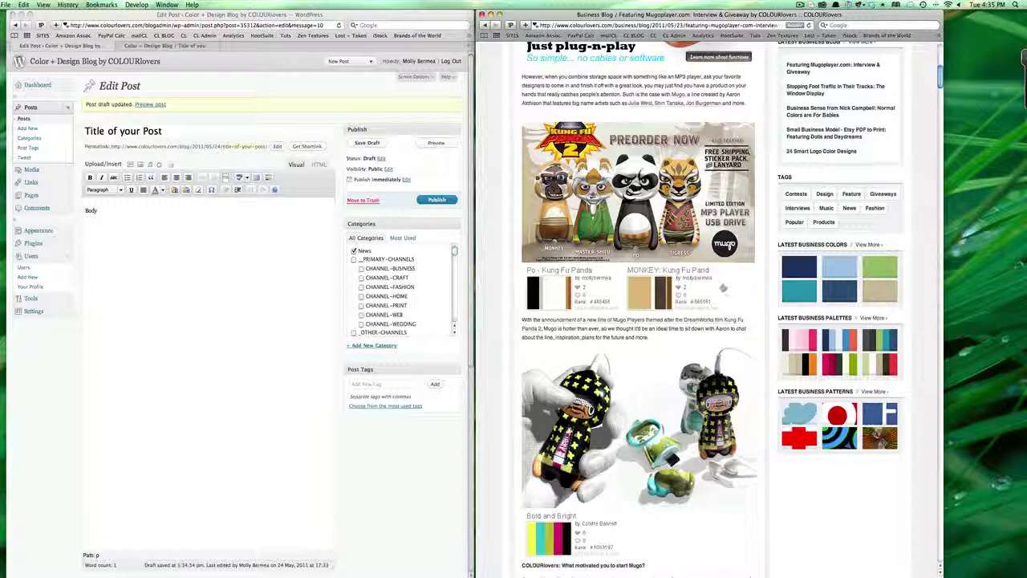
pyautogui.scroll(-2, 722, 290)
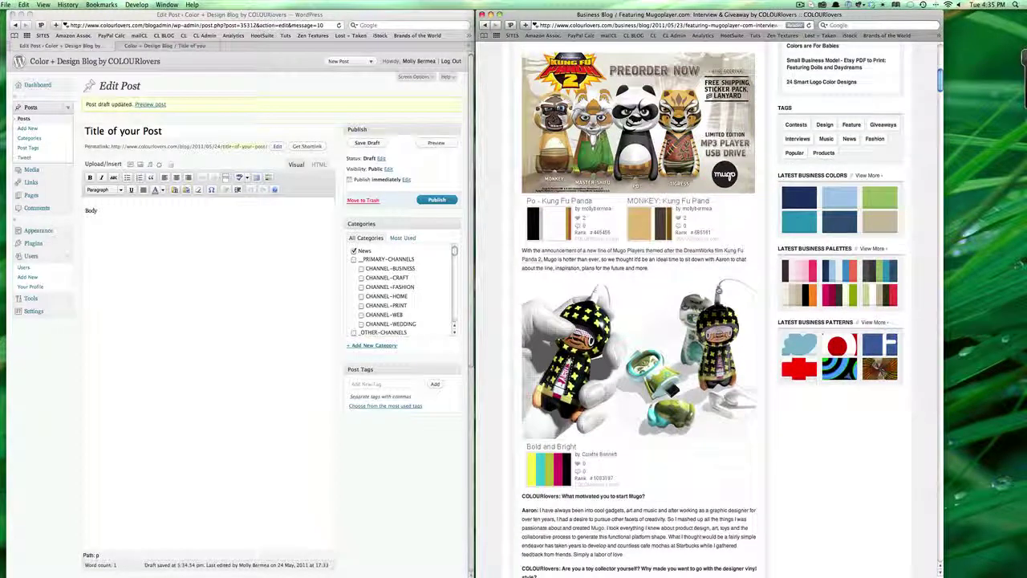
pyautogui.scroll(-4, 623, 347)
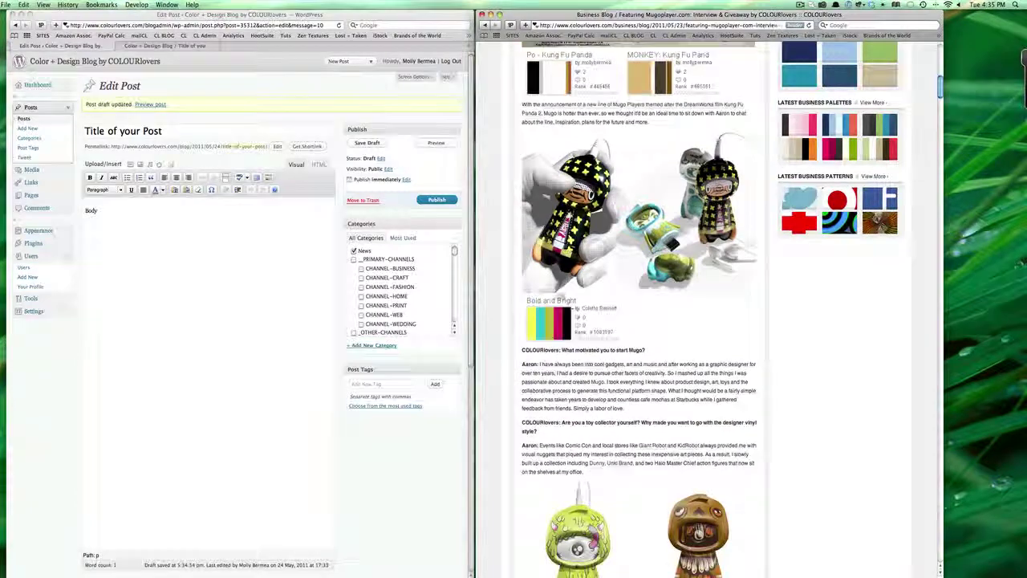
pyautogui.scroll(-8, 638, 308)
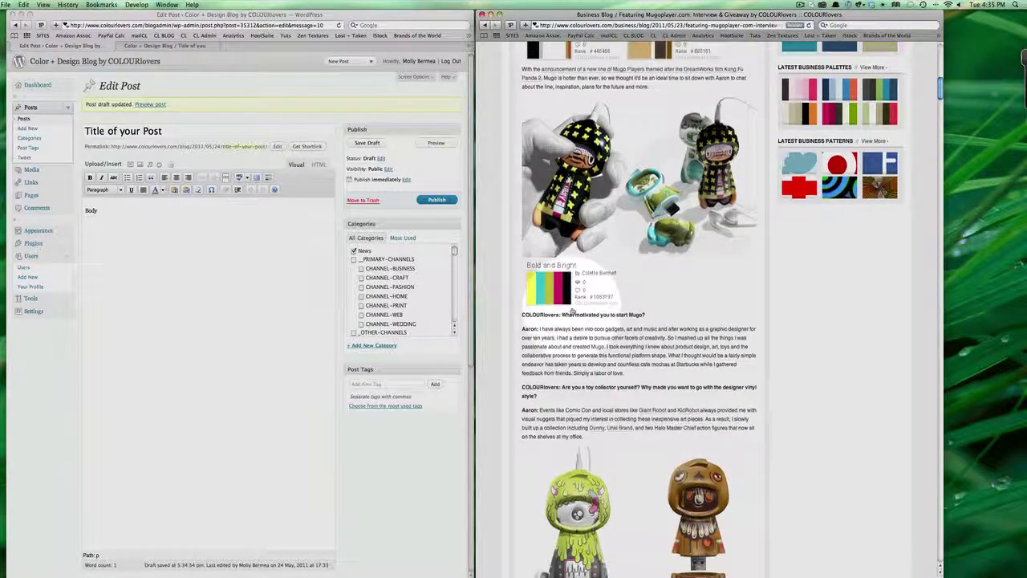
pyautogui.scroll(-6, 579, 278)
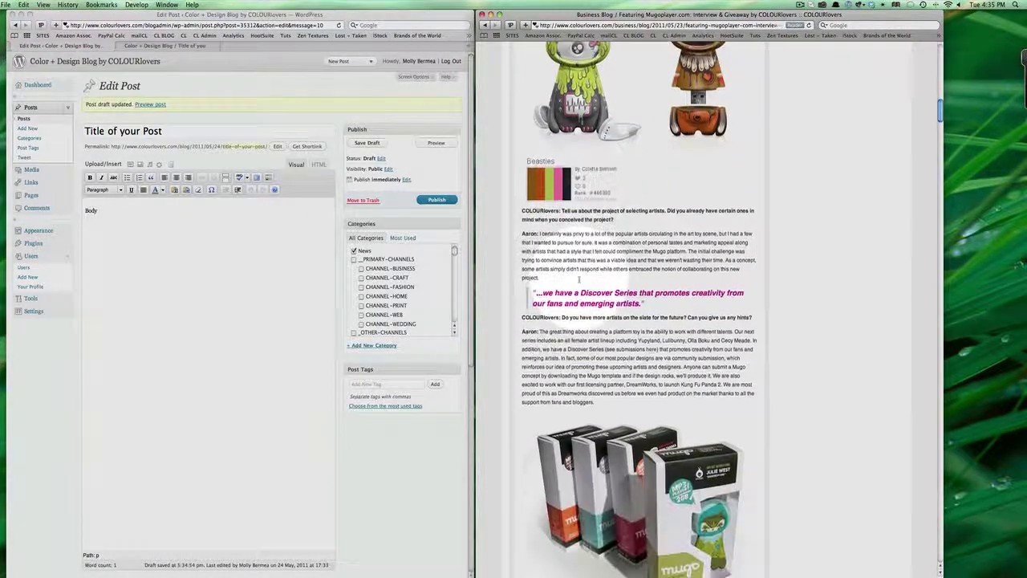
pyautogui.scroll(1, 579, 279)
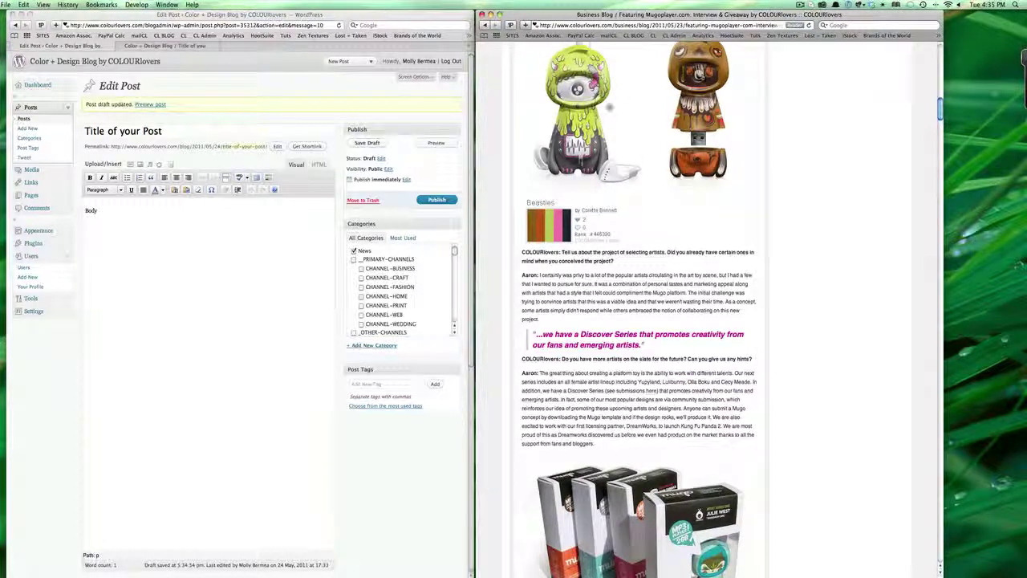
pyautogui.scroll(-2, 610, 132)
pyautogui.scroll(3, 611, 134)
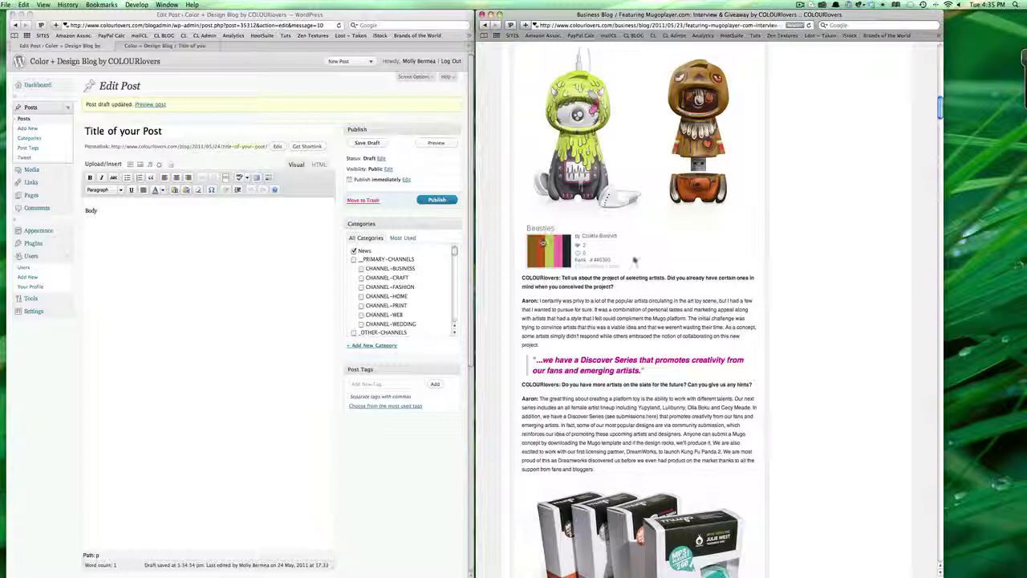
pyautogui.scroll(-15, 634, 260)
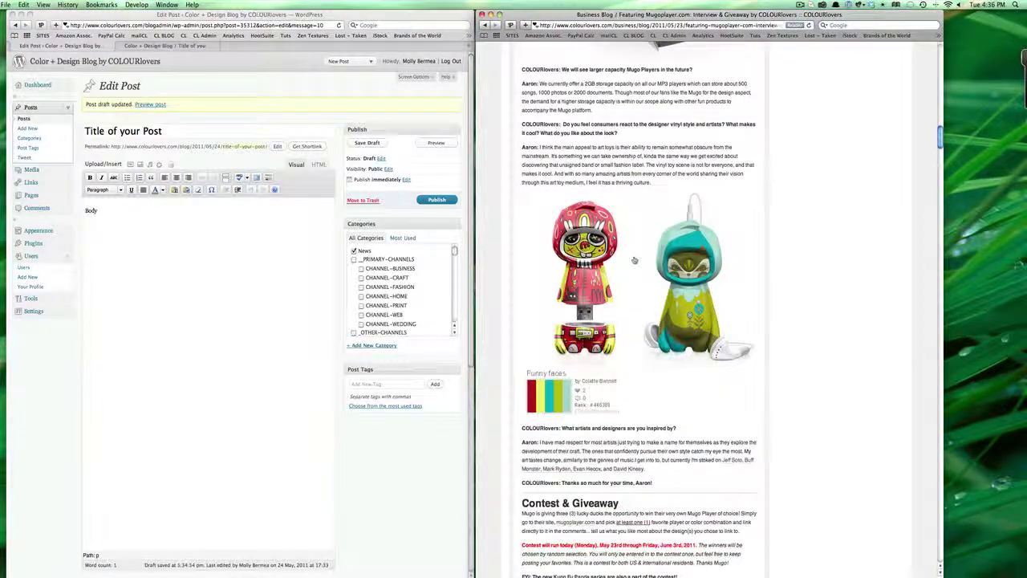
pyautogui.scroll(-5, 634, 260)
pyautogui.scroll(15, 634, 260)
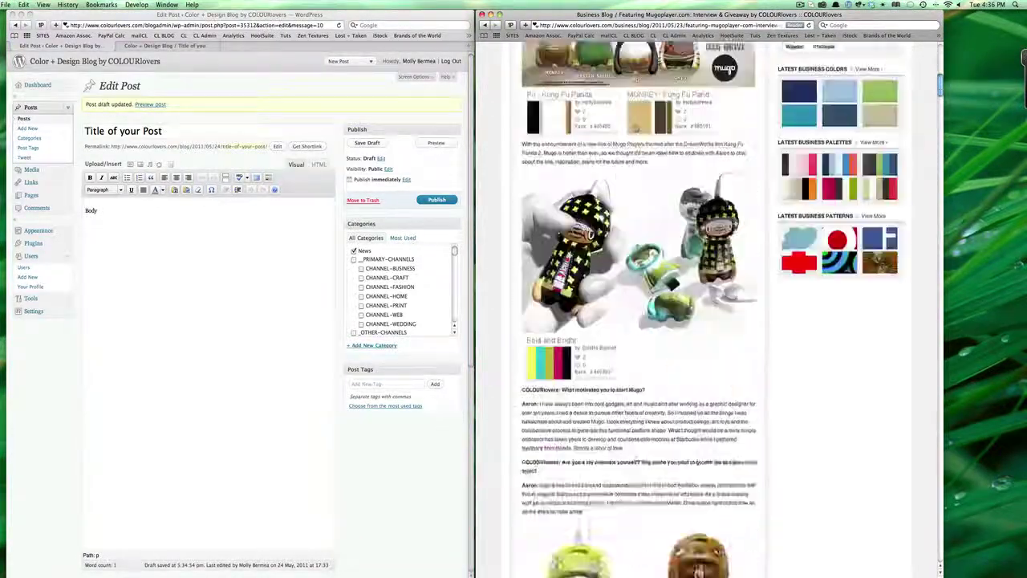
pyautogui.scroll(10, 634, 305)
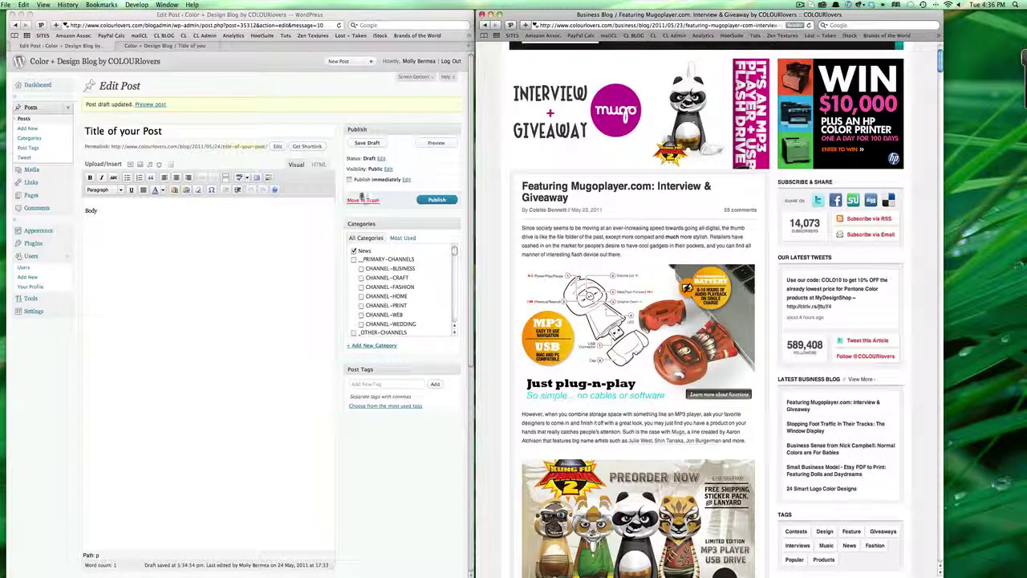
# Step: Change the status of 'Title of your Post' from Draft to Pending Review
pyautogui.click(332, 91)
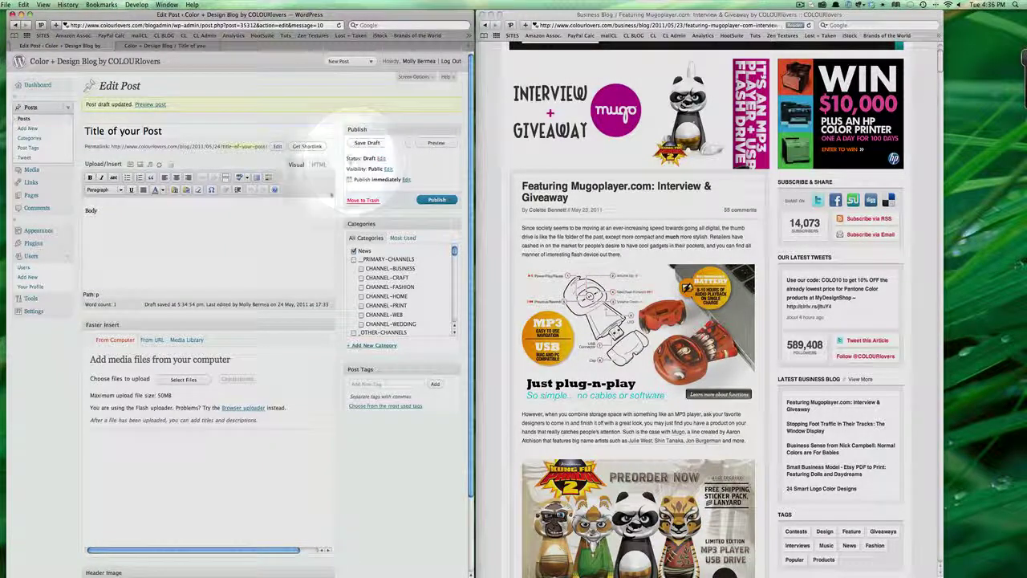
pyautogui.click(382, 158)
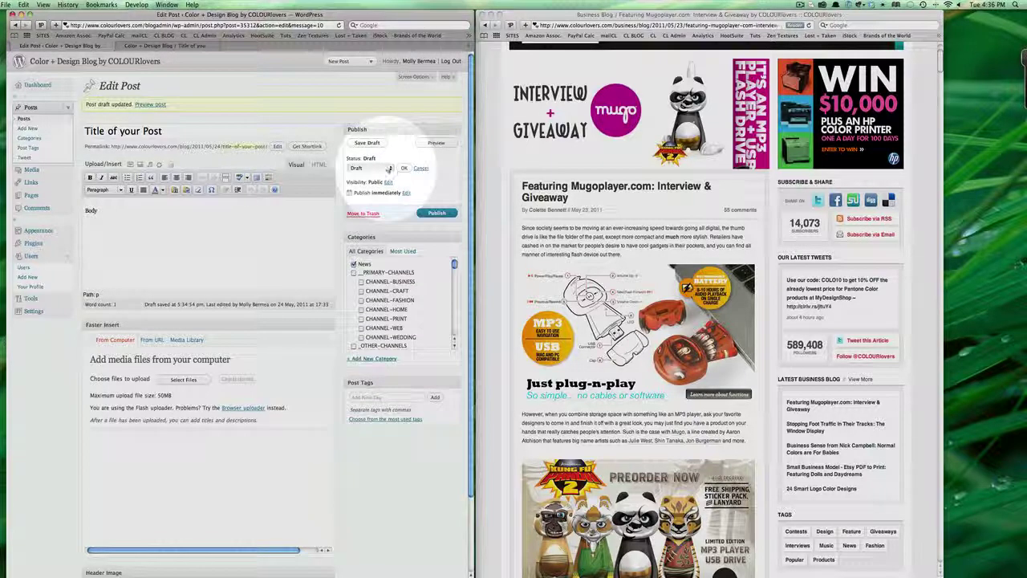
pyautogui.click(373, 168)
pyautogui.click(369, 161)
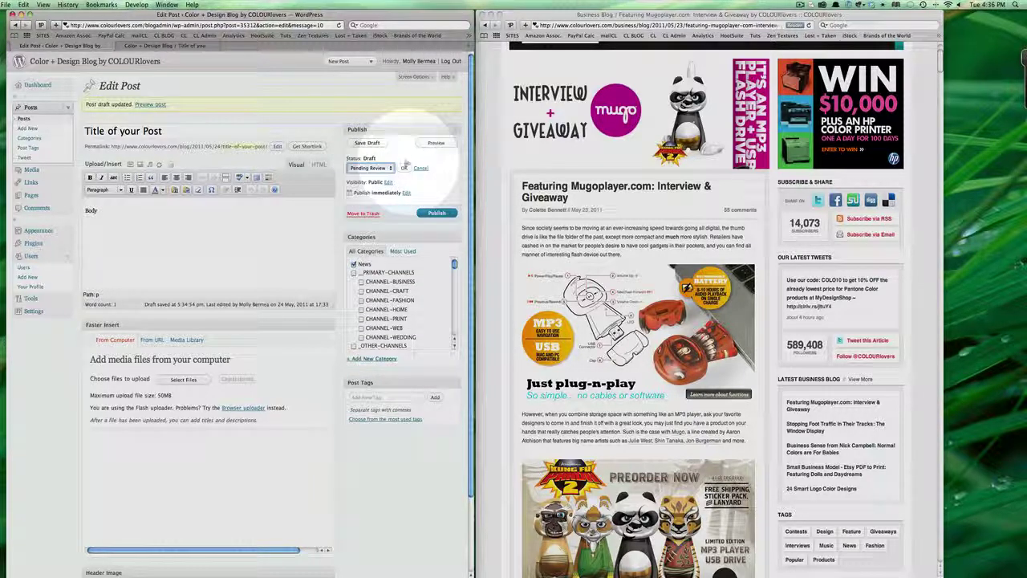
pyautogui.click(404, 168)
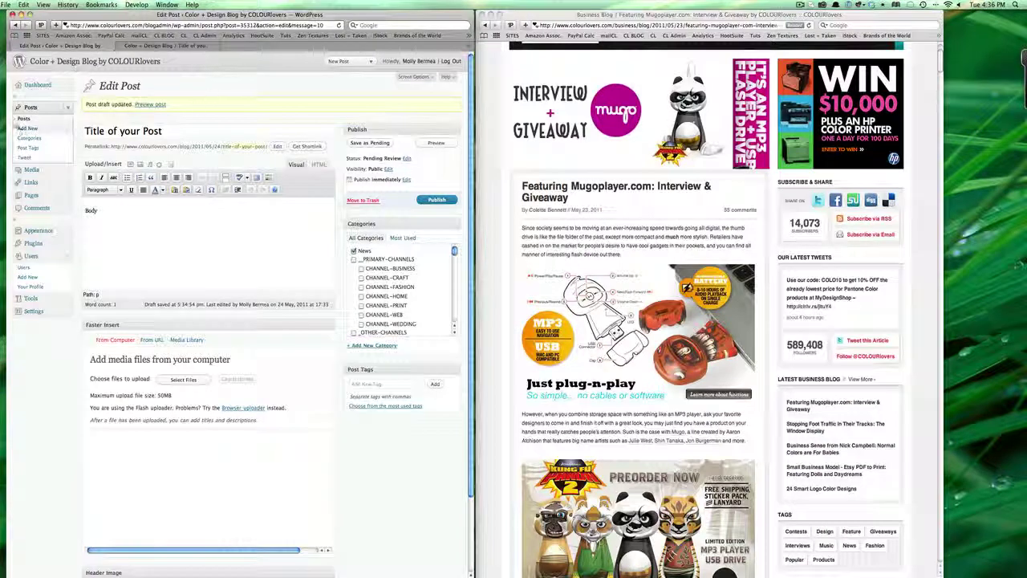
# Step: Filter the Posts list to Pending, switch back to All, and reopen 'Title of your Post'
pyautogui.click(23, 118)
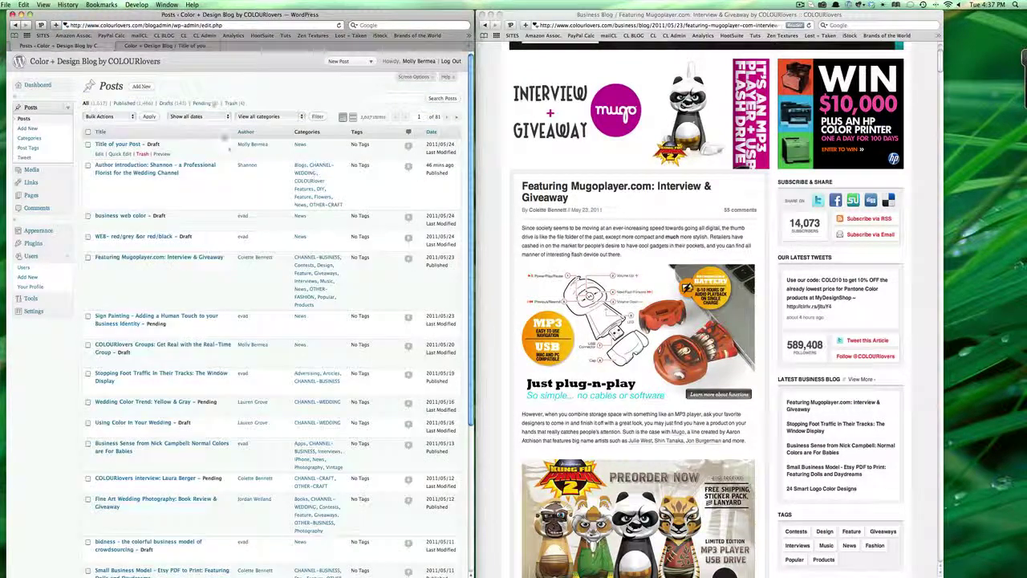
pyautogui.click(202, 102)
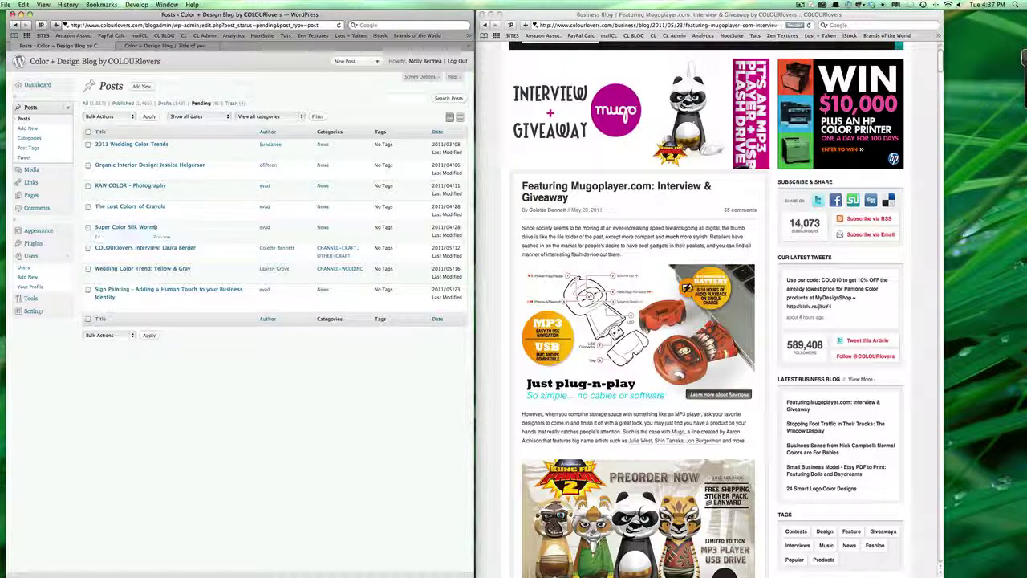
pyautogui.click(24, 118)
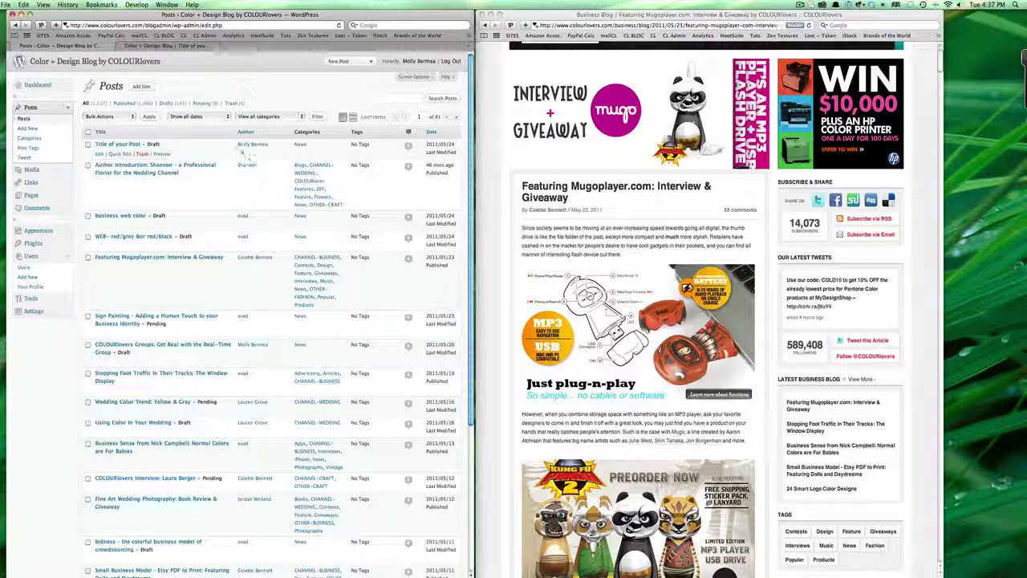
pyautogui.click(105, 146)
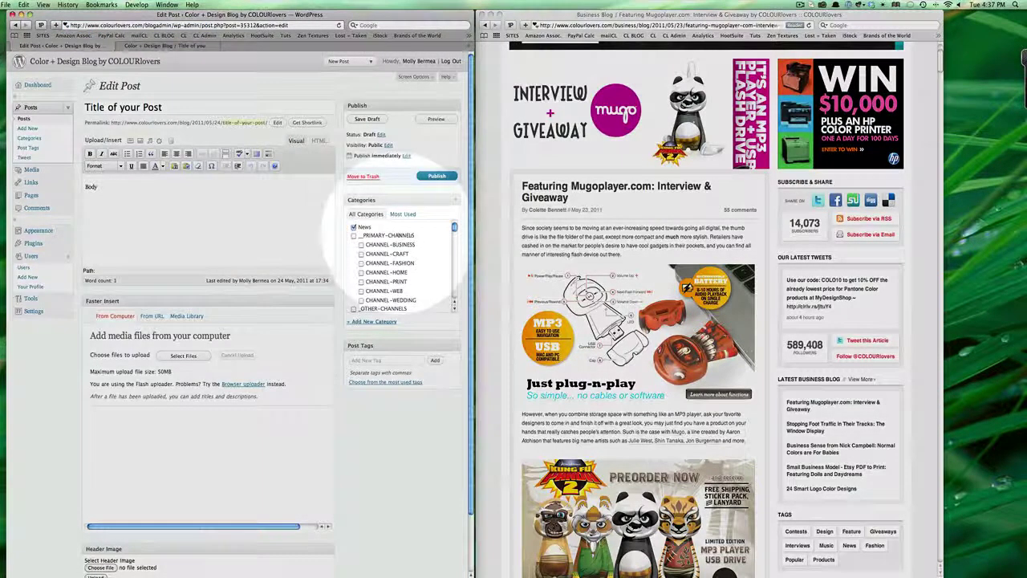
# Step: Look over the Categories box, then add a new line after 'Body' in the post text
pyautogui.scroll(-5, 401, 265)
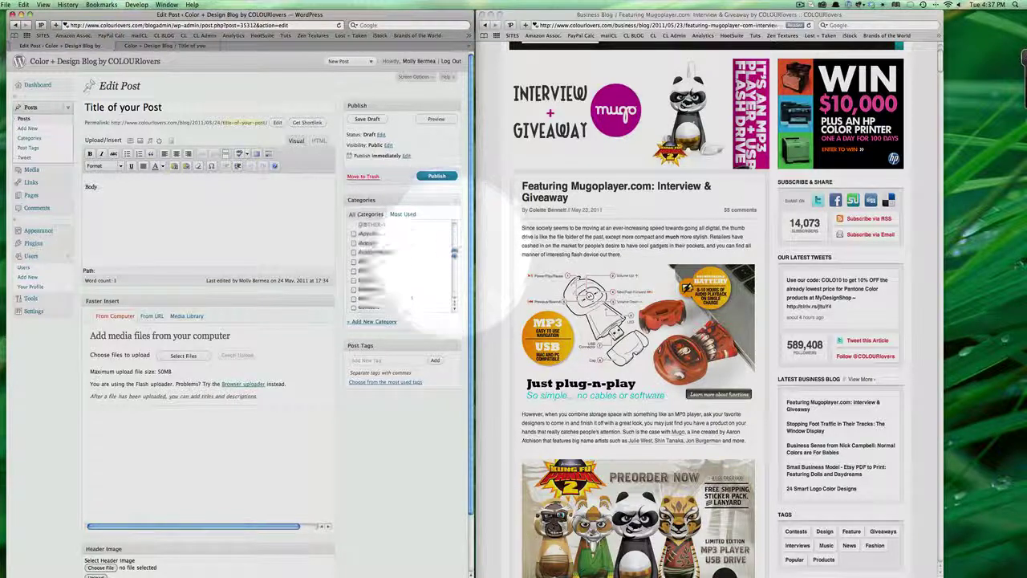
pyautogui.scroll(5, 401, 264)
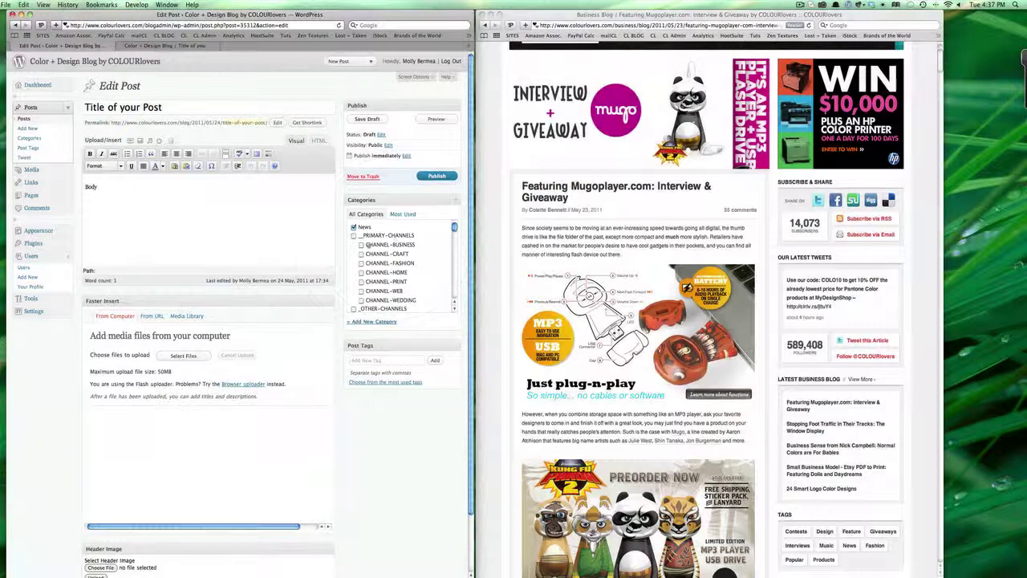
pyautogui.click(256, 259)
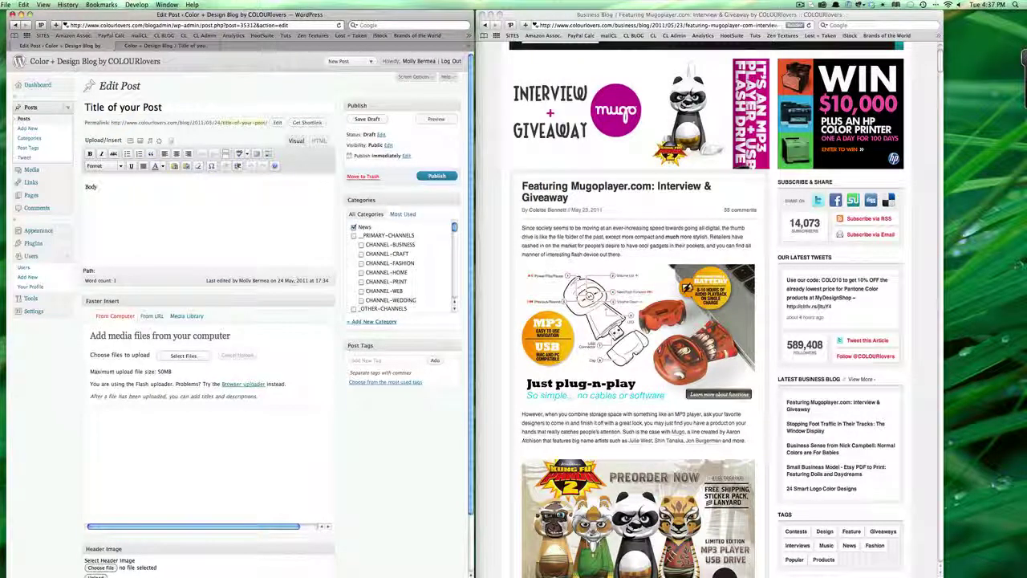
pyautogui.click(108, 181)
pyautogui.press('Return')
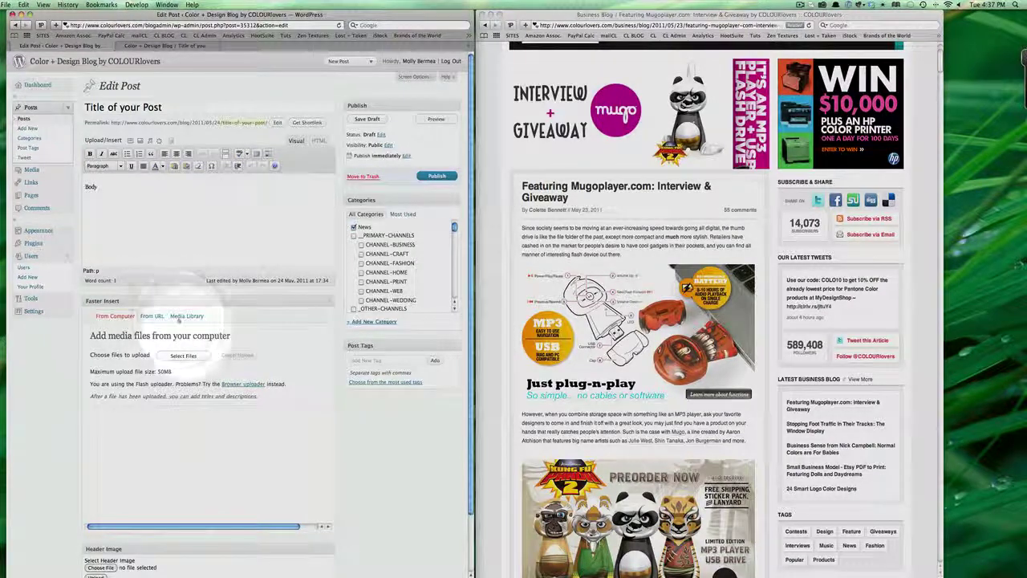
pyautogui.scroll(-1, 177, 329)
pyautogui.click(183, 353)
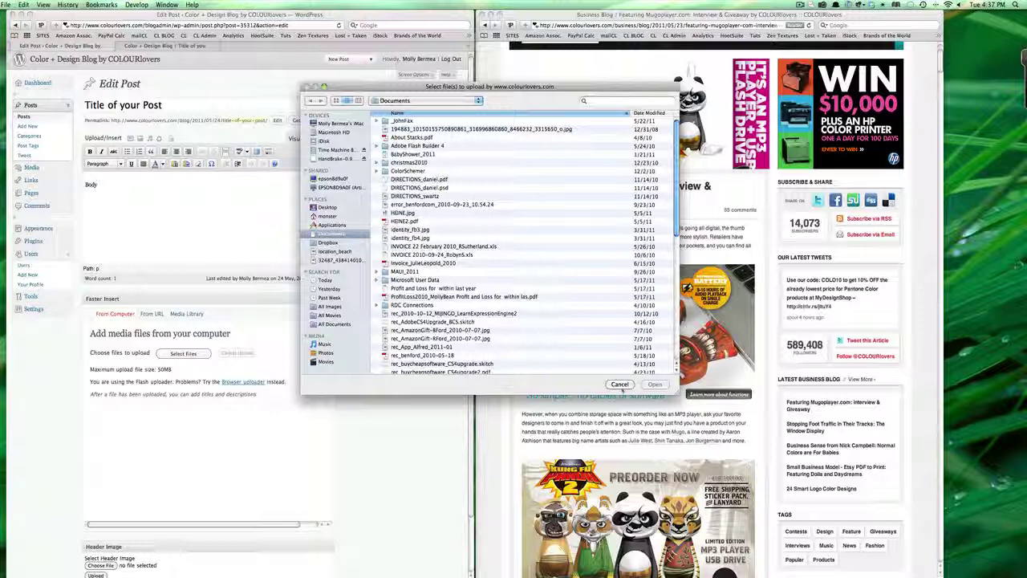
pyautogui.press('Escape')
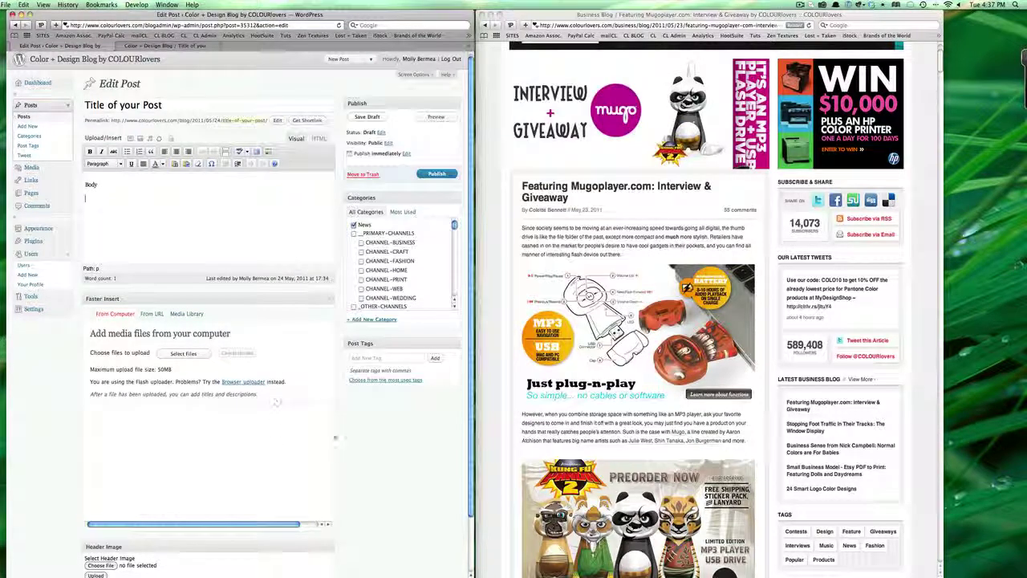
pyautogui.scroll(-3, 344, 436)
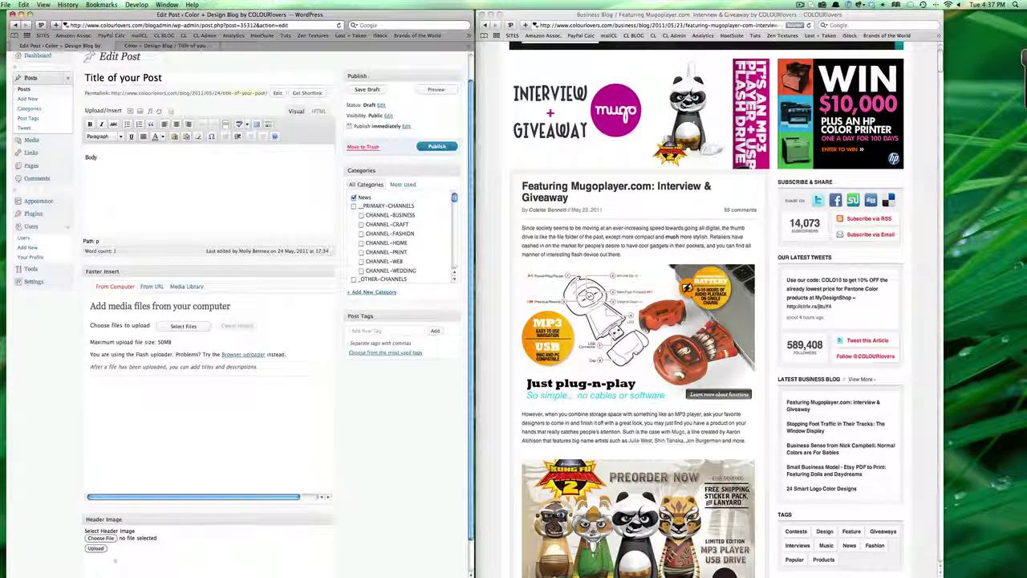
pyautogui.scroll(-2, 133, 525)
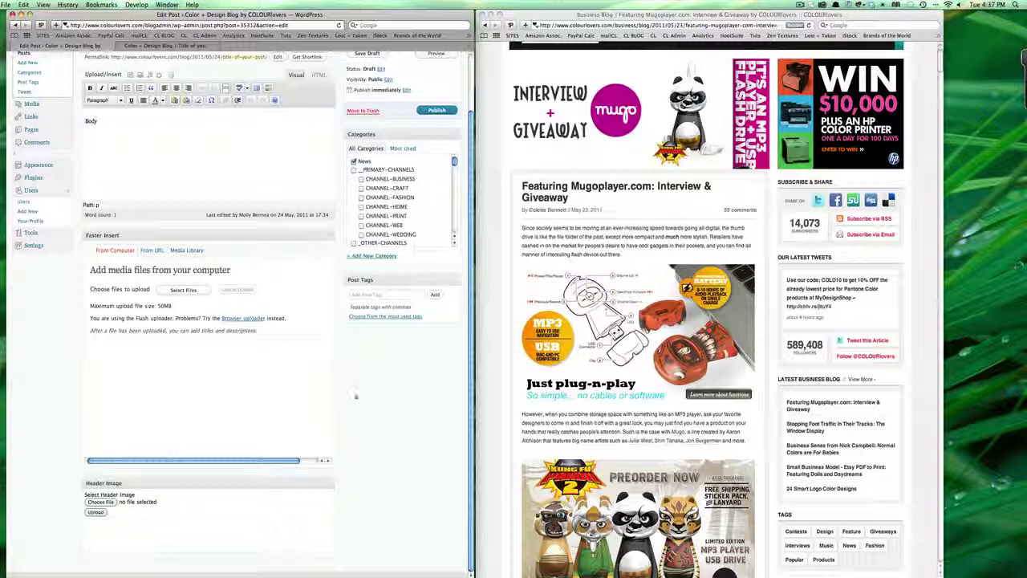
pyautogui.scroll(4, 355, 395)
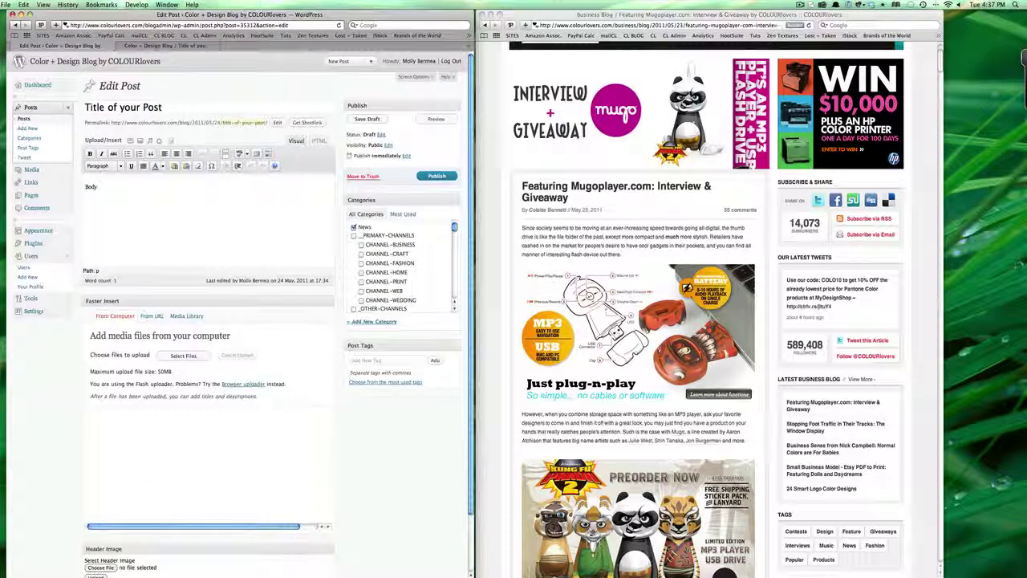
pyautogui.click(117, 186)
# Step: Filter posts to Pending and open the 'Wedding Color Trend: Yellow & Gray' preview in a new tab
pyautogui.click(32, 119)
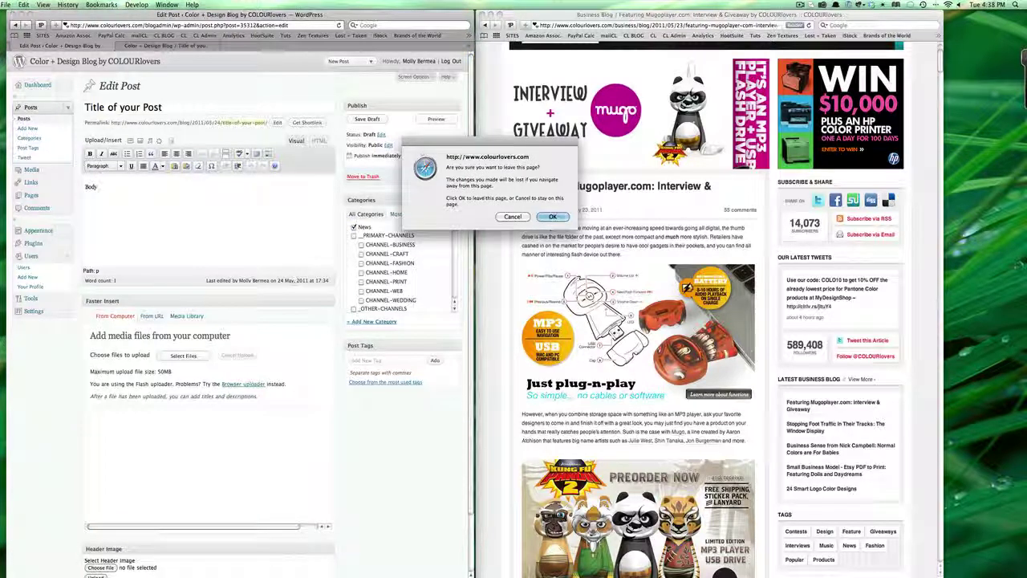
pyautogui.press('Return')
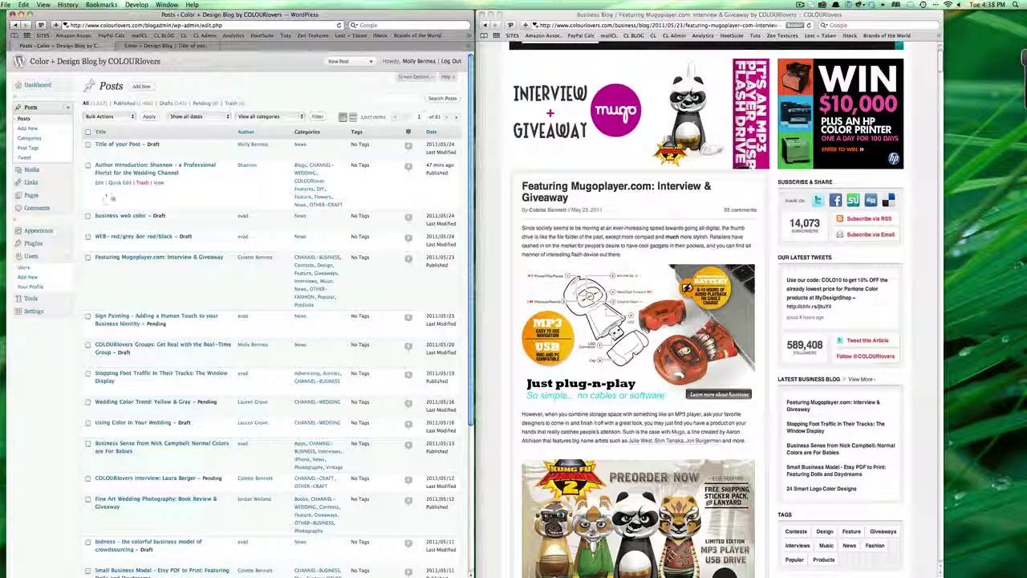
pyautogui.click(203, 103)
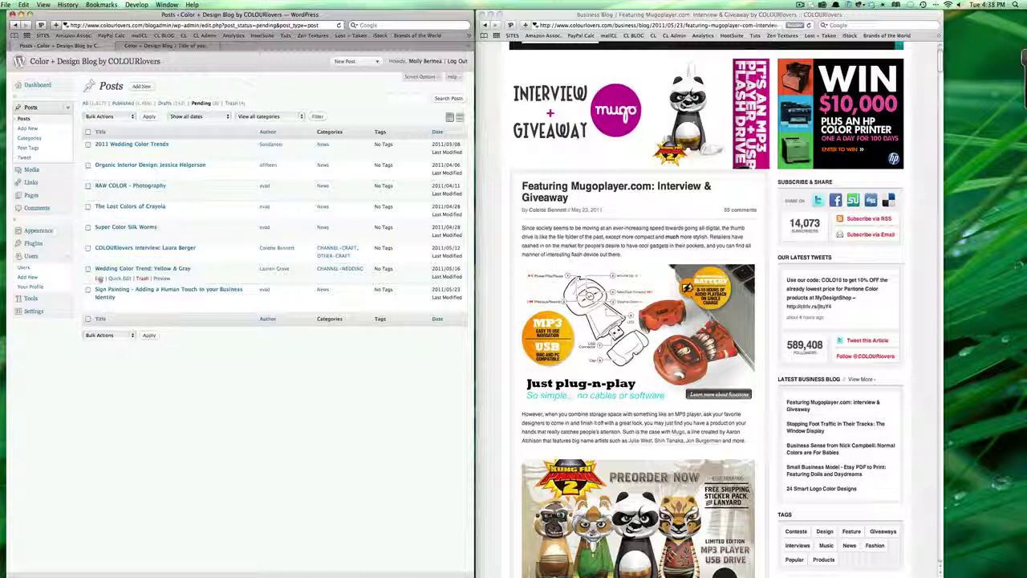
pyautogui.rightClick(160, 277)
pyautogui.click(216, 287)
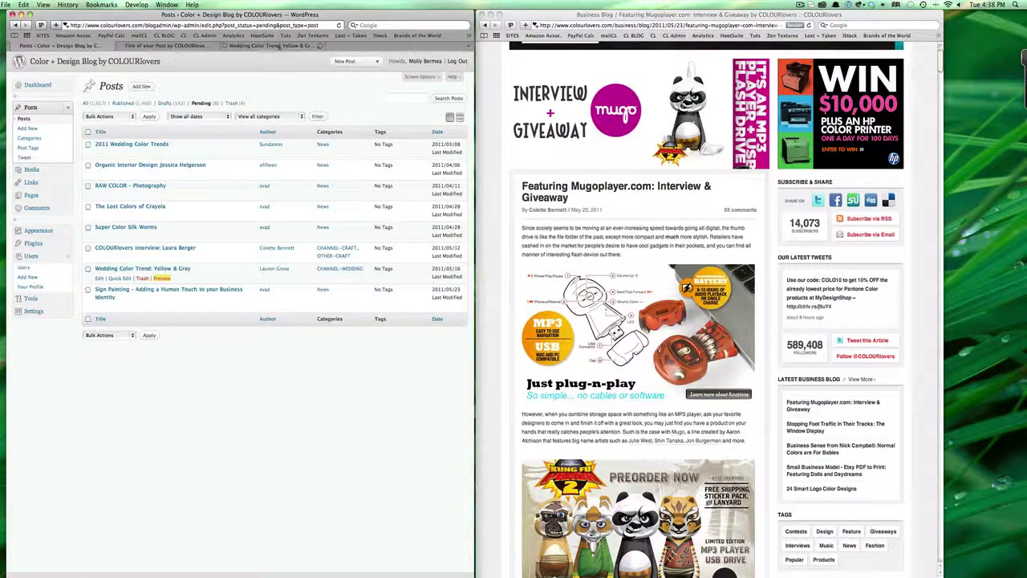
# Step: Switch to the 'Wedding Color Trend: Yellow & Gray' preview and scroll down through its photos and palettes
pyautogui.click(273, 46)
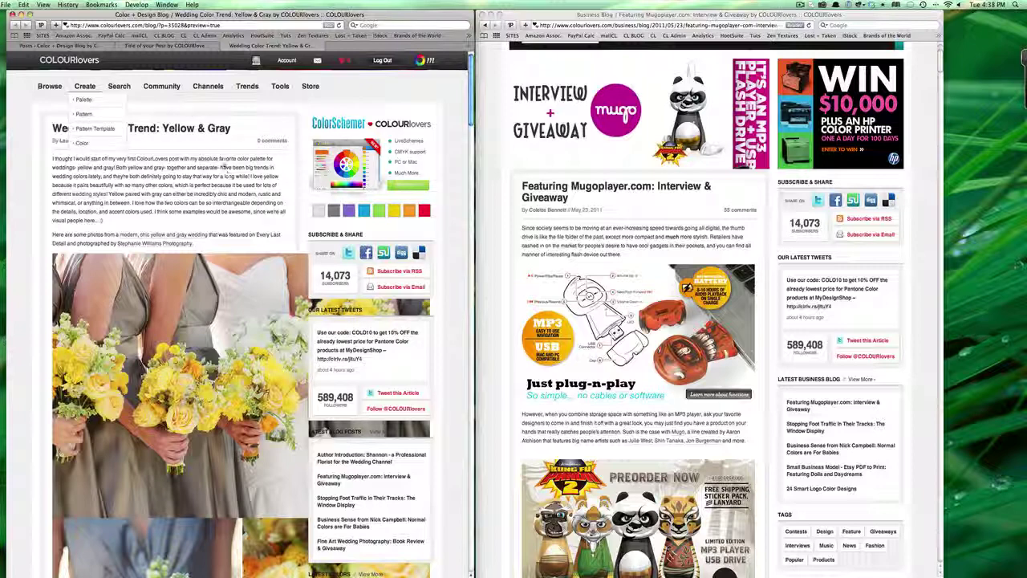
pyautogui.scroll(-5, 241, 313)
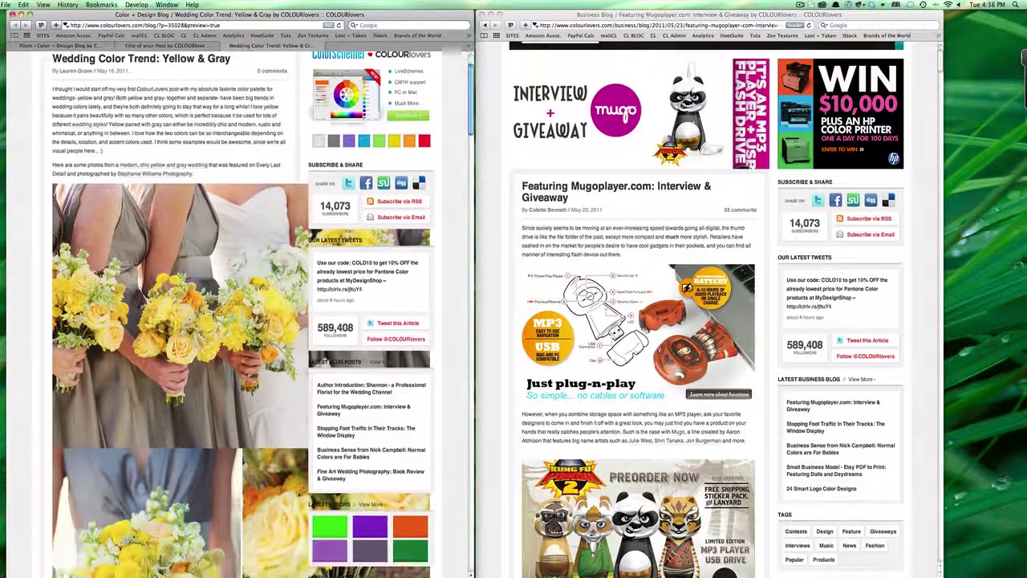
pyautogui.scroll(-6, 240, 312)
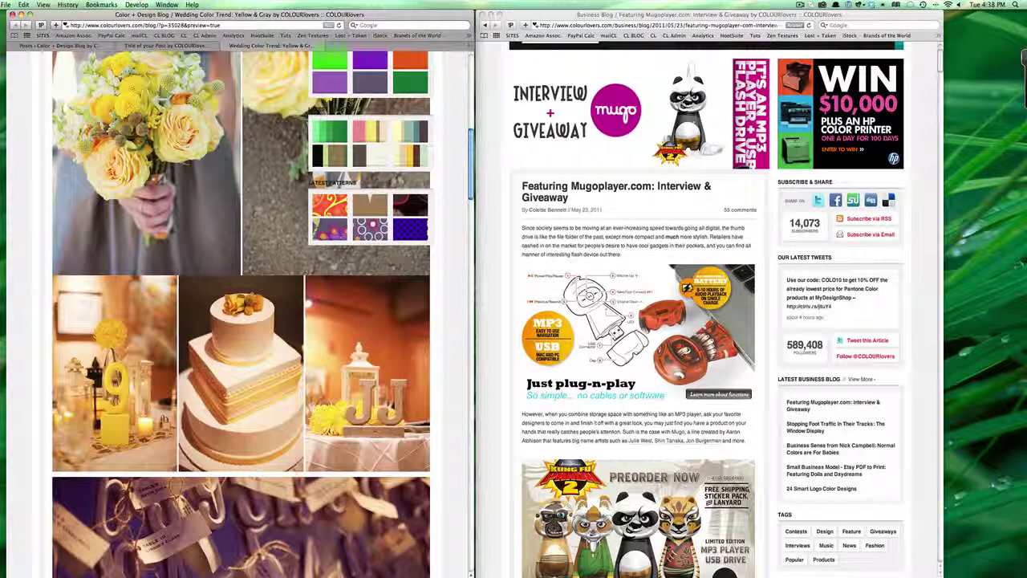
pyautogui.scroll(8, 241, 313)
pyautogui.scroll(-15, 241, 313)
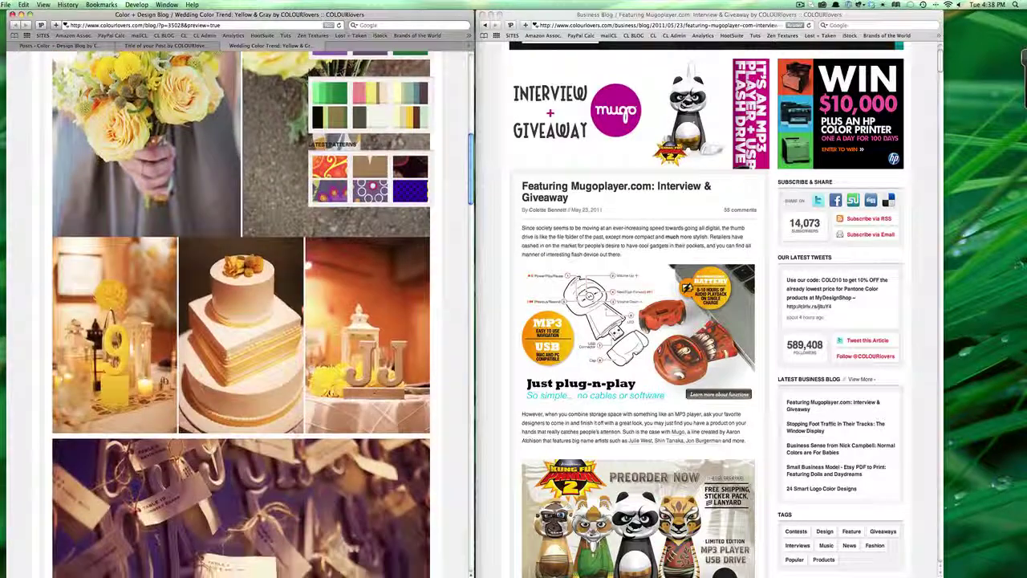
pyautogui.scroll(-5, 241, 312)
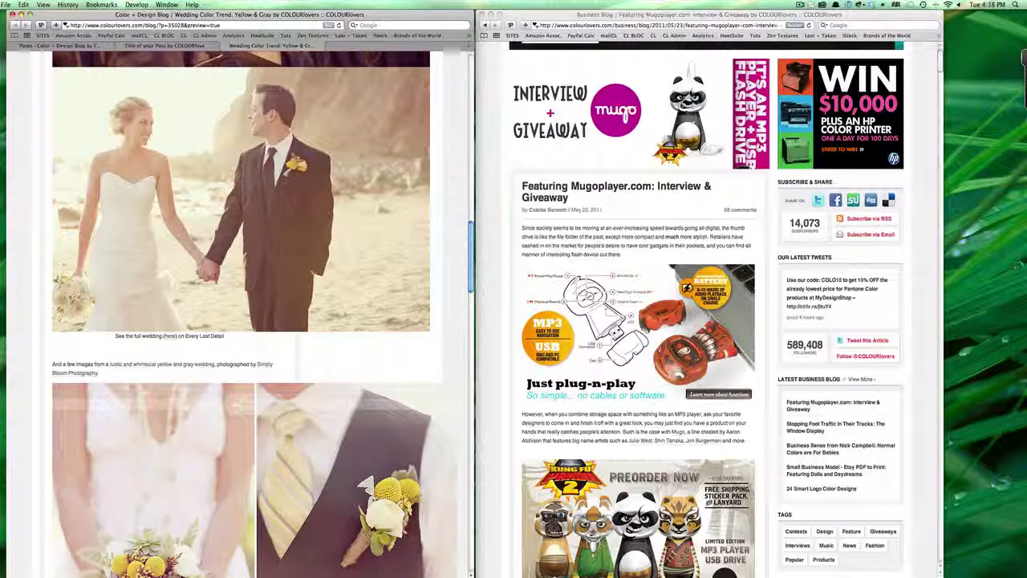
pyautogui.scroll(-3, 240, 157)
pyautogui.scroll(-8, 240, 157)
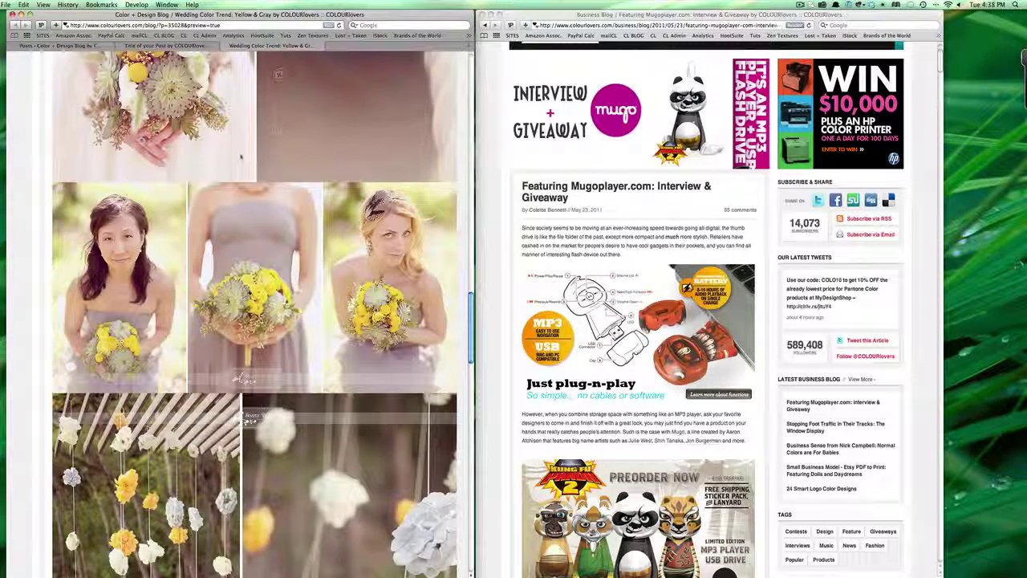
pyautogui.scroll(-12, 240, 157)
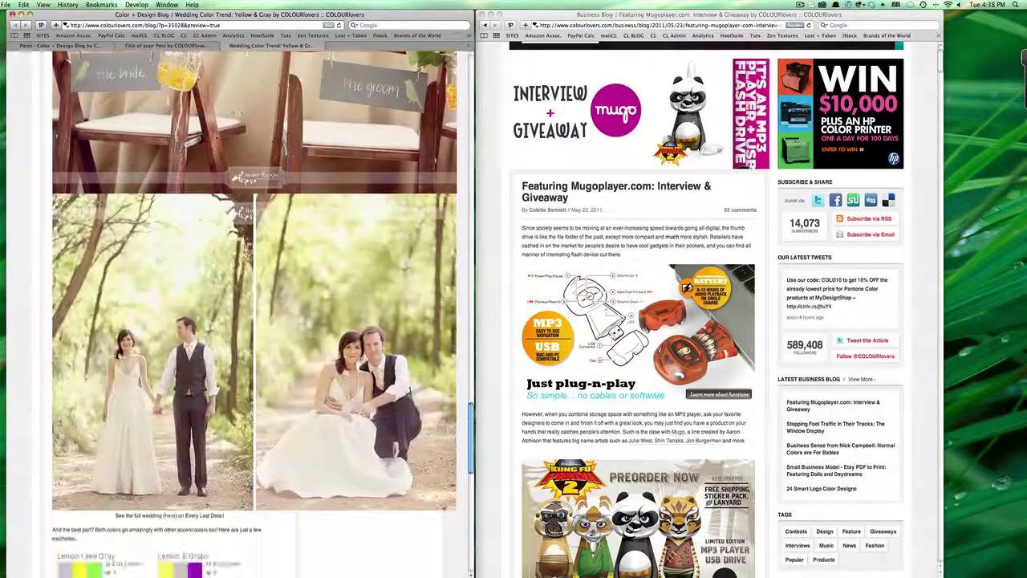
pyautogui.scroll(-1, 240, 157)
pyautogui.scroll(-5, 256, 313)
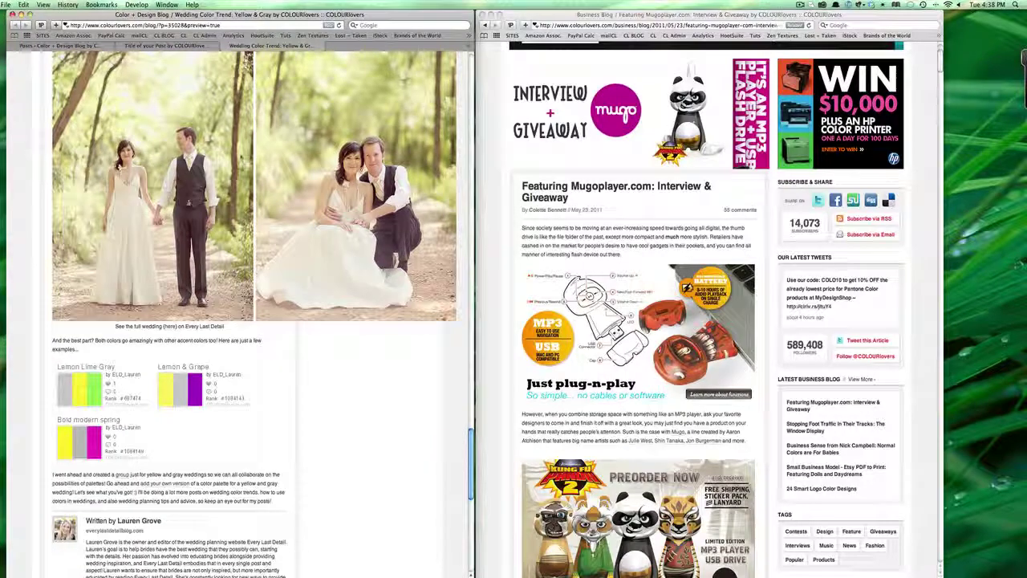
# Step: Scroll back to the top of the preview and bring the Mugoplayer article window forward
pyautogui.scroll(9, 256, 313)
pyautogui.scroll(15, 256, 313)
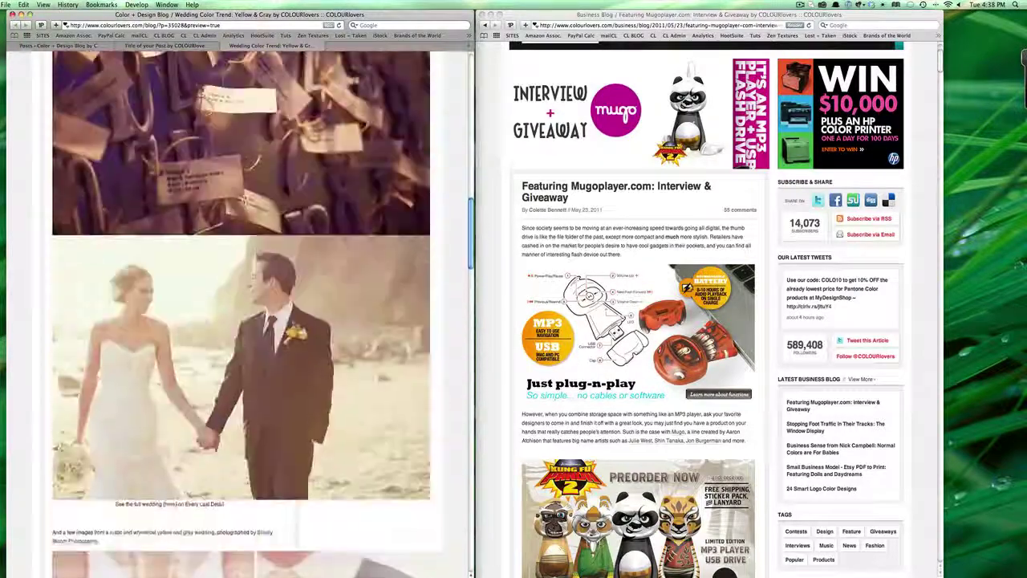
pyautogui.scroll(12, 256, 313)
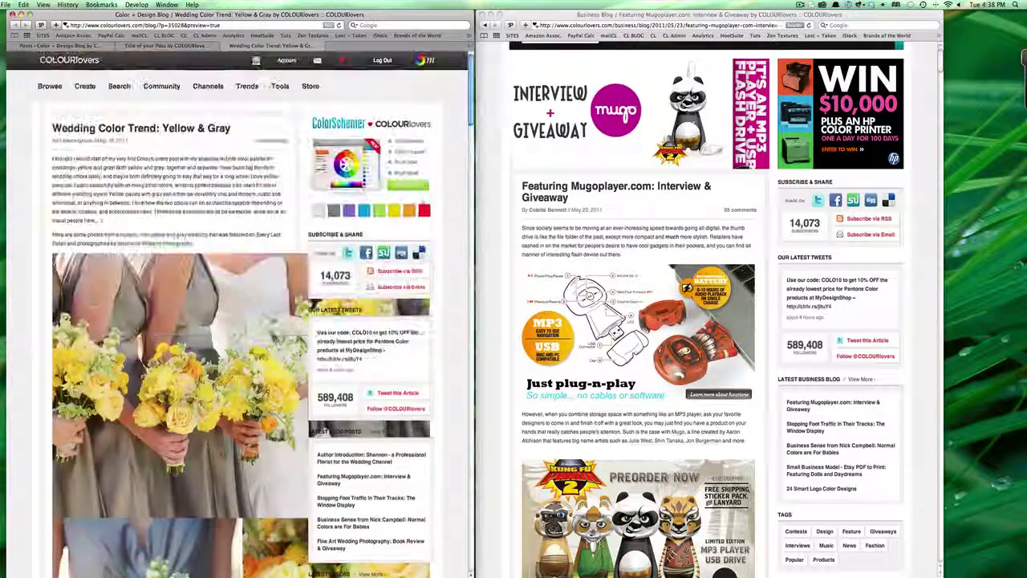
pyautogui.click(584, 235)
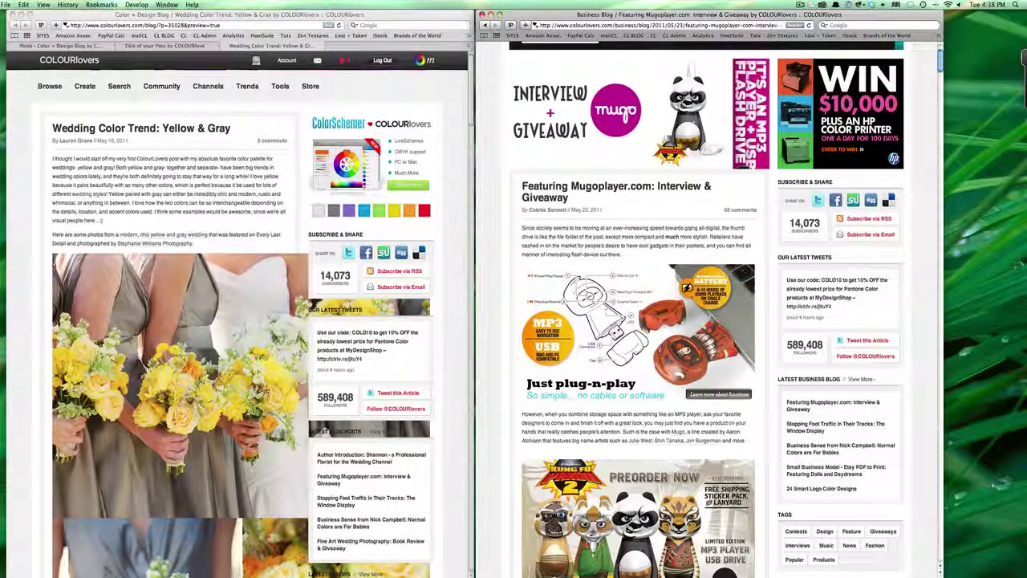
pyautogui.scroll(-5, 633, 321)
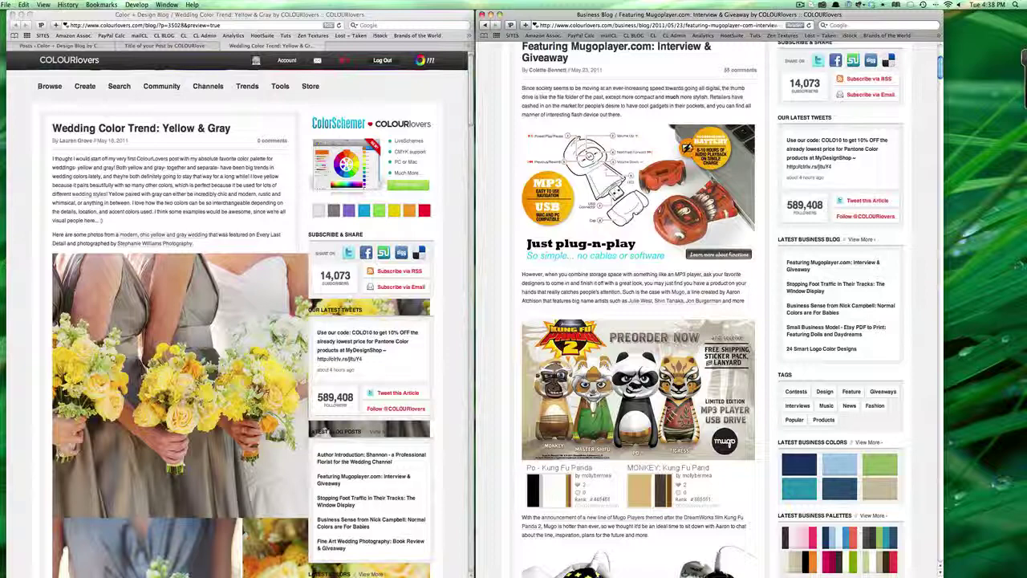
pyautogui.scroll(-8, 592, 307)
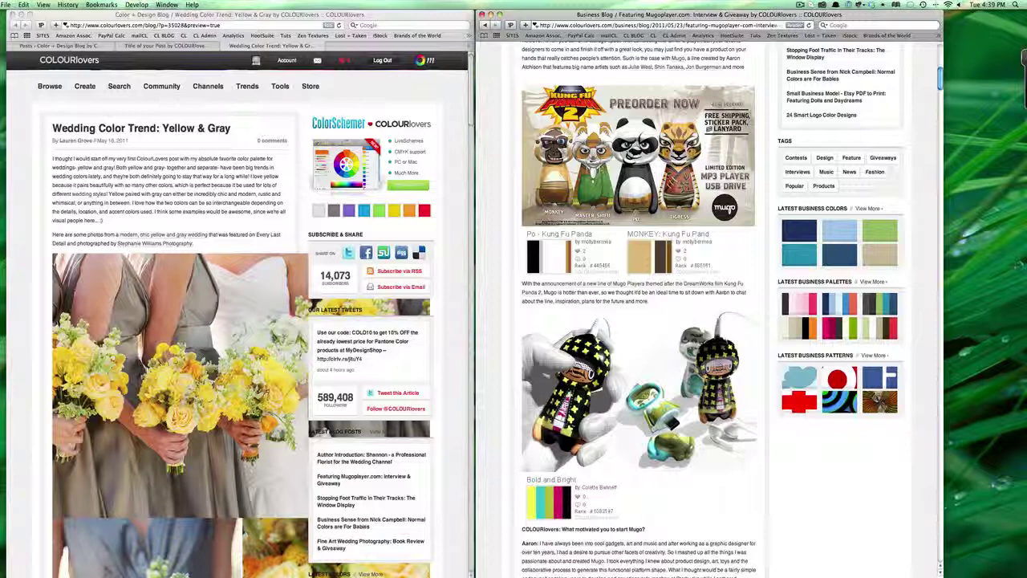
pyautogui.scroll(-14, 723, 297)
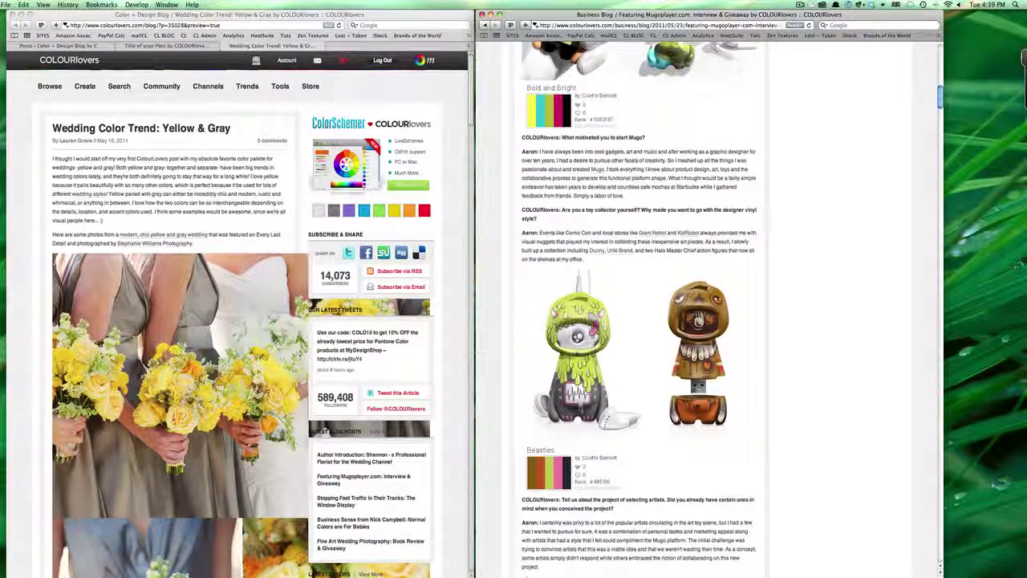
pyautogui.scroll(-10, 640, 313)
pyautogui.scroll(8, 639, 313)
pyautogui.scroll(-11, 639, 313)
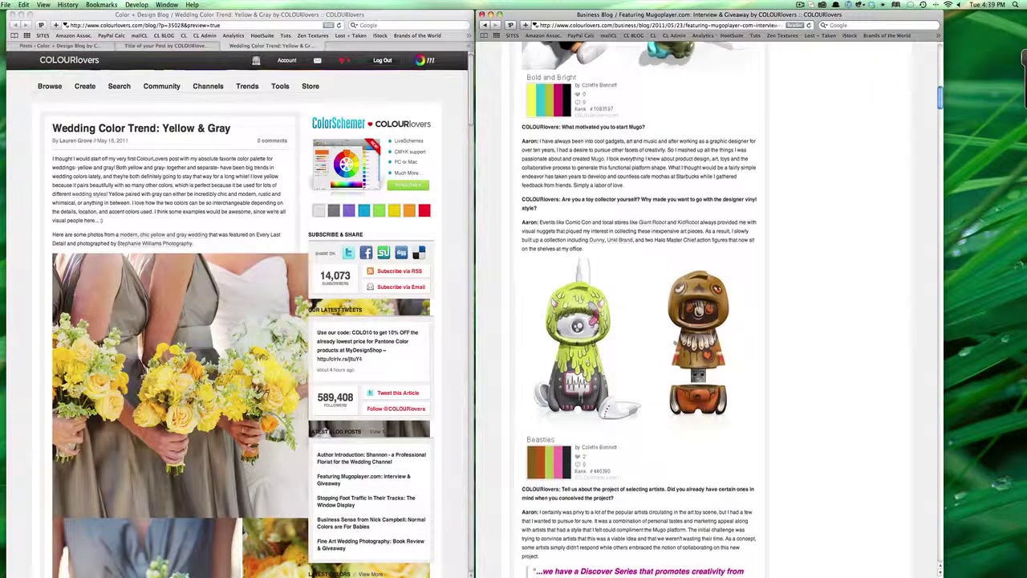
pyautogui.scroll(-11, 674, 344)
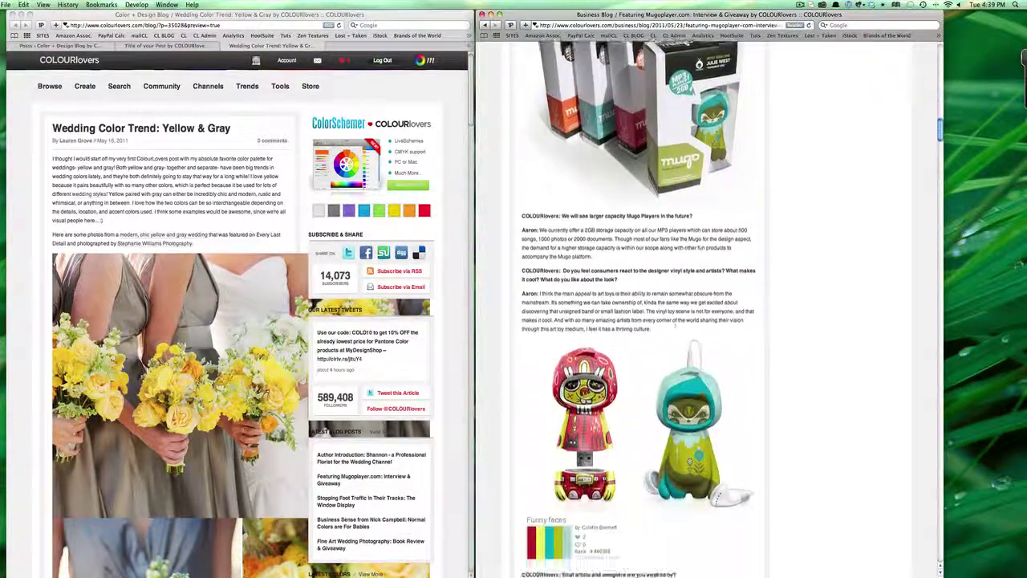
pyautogui.scroll(-12, 675, 344)
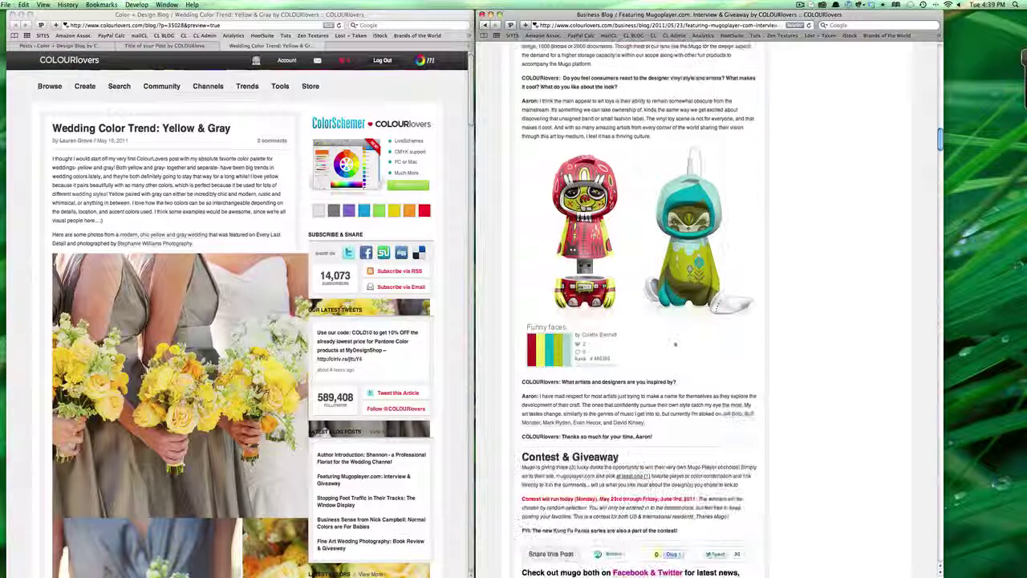
pyautogui.scroll(20, 675, 343)
pyautogui.click(241, 321)
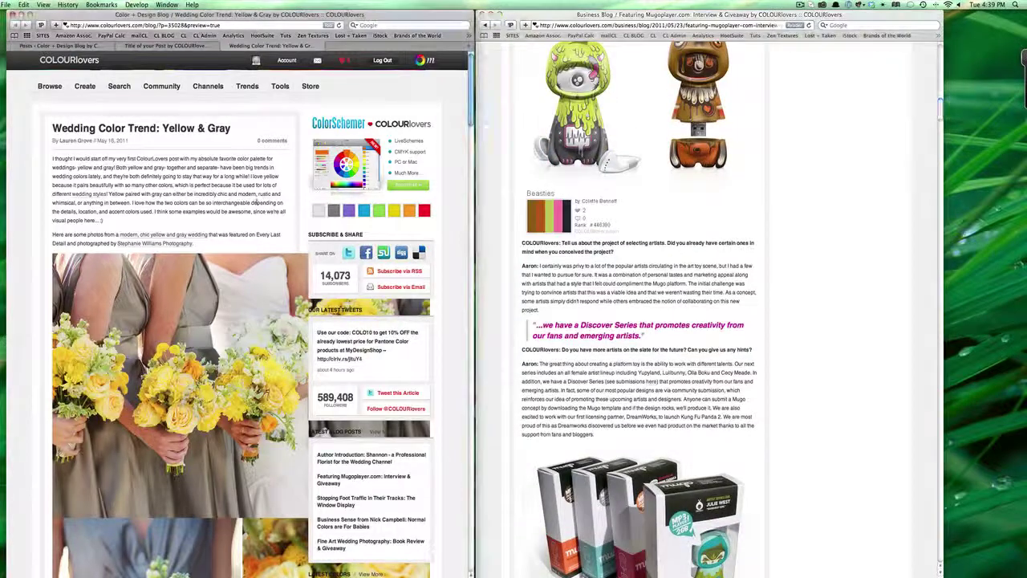
pyautogui.scroll(-11, 240, 321)
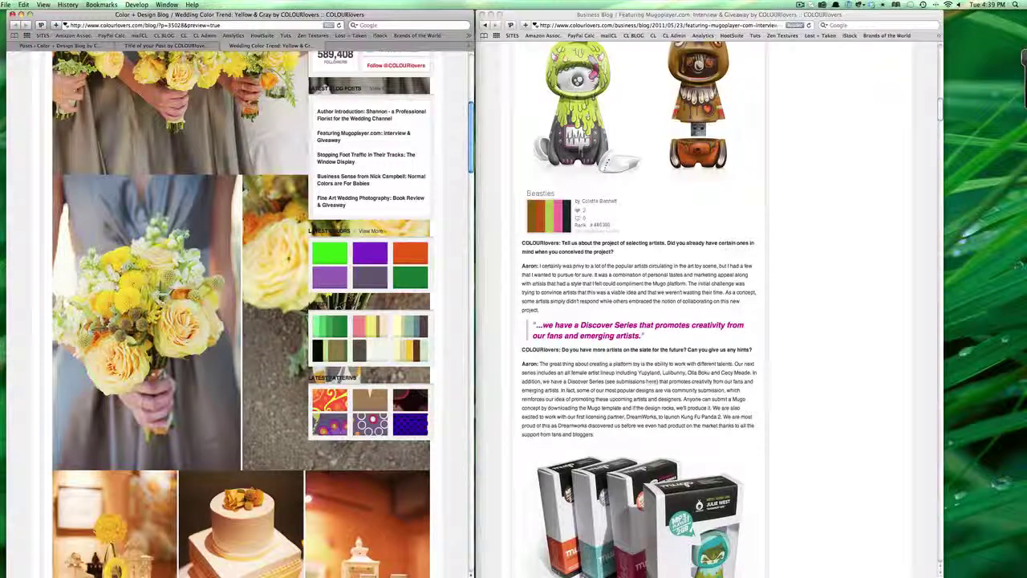
pyautogui.scroll(-13, 241, 321)
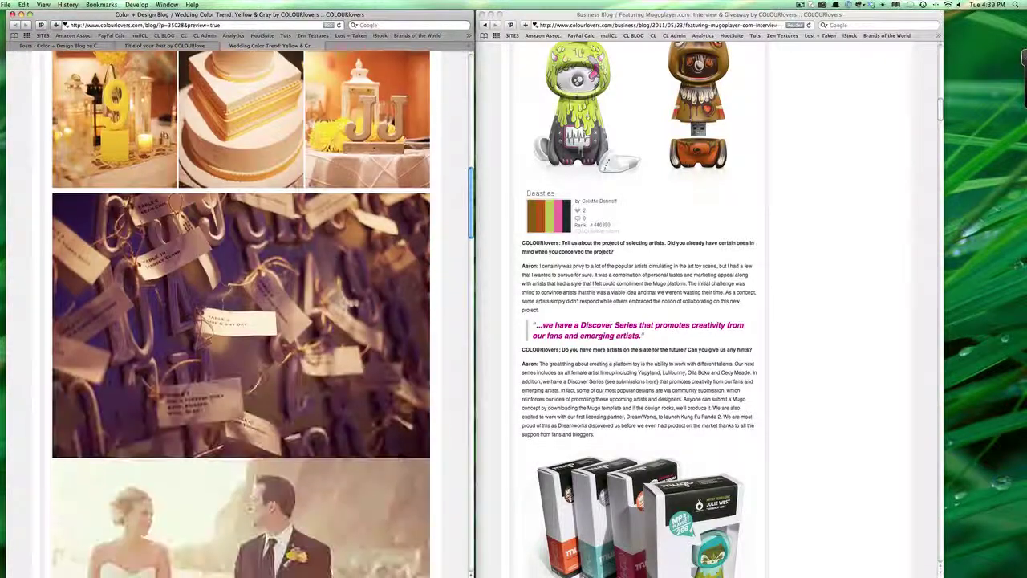
pyautogui.scroll(20, 240, 320)
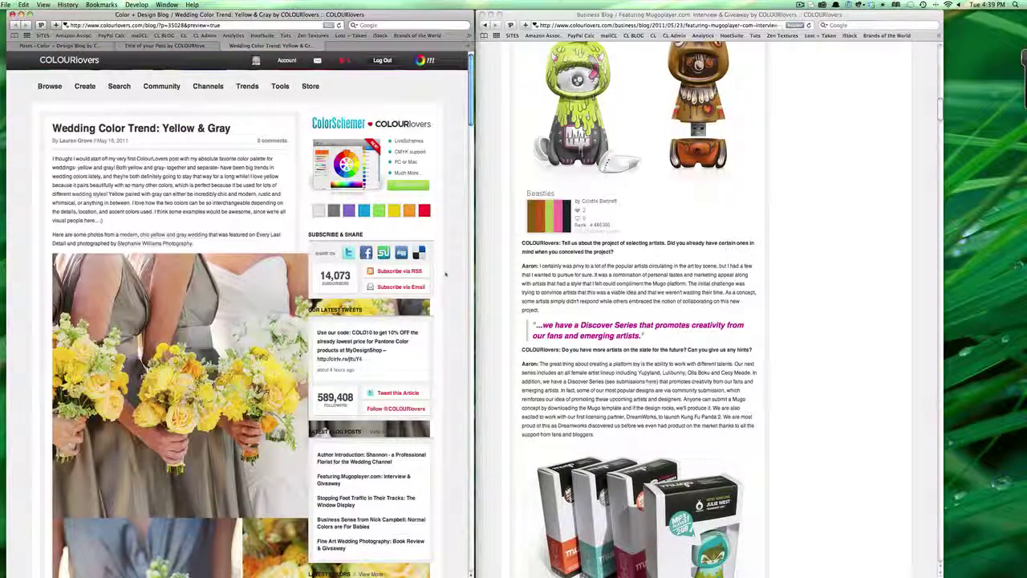
pyautogui.click(750, 189)
# Step: Return to the WordPress Posts list and switch its filter from Pending to All
pyautogui.scroll(20, 750, 189)
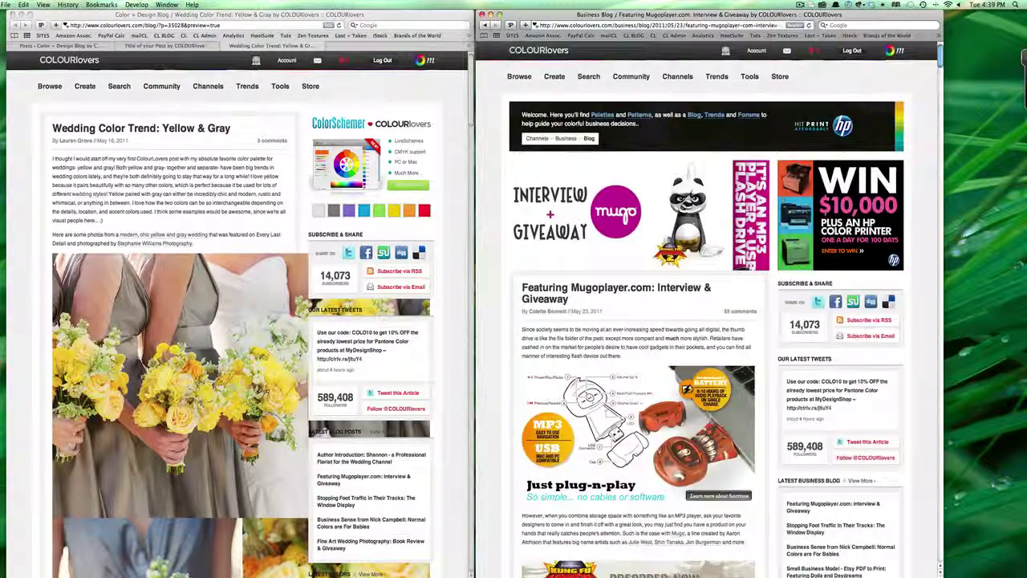
pyautogui.press('super+grave')
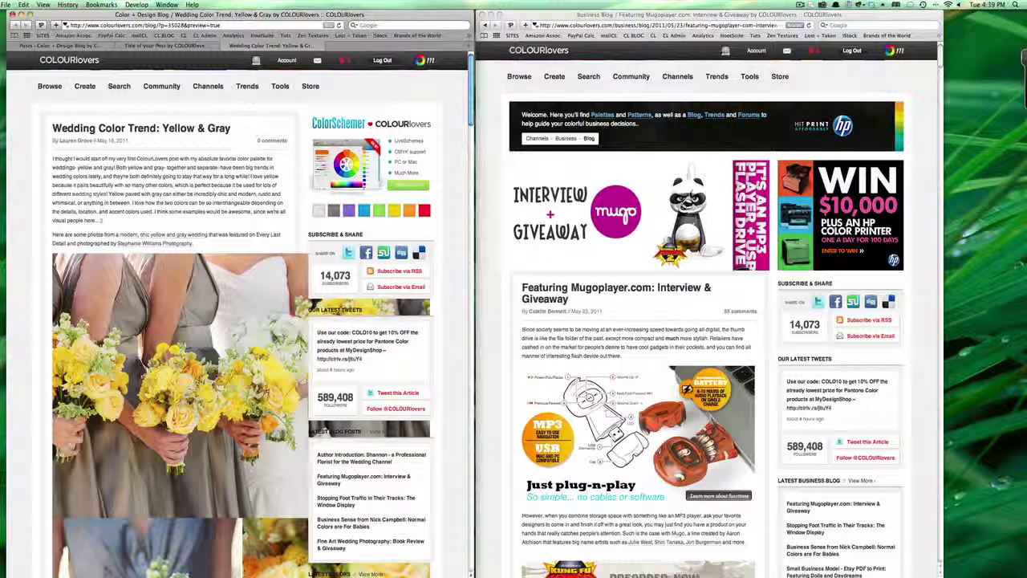
pyautogui.hotkey('ctrl', 'Tab')
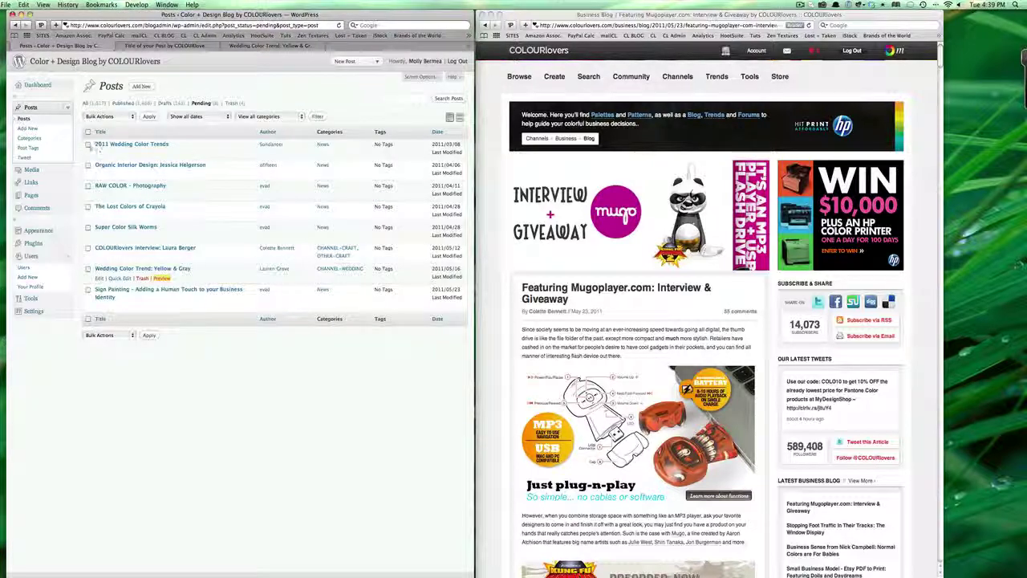
pyautogui.click(25, 119)
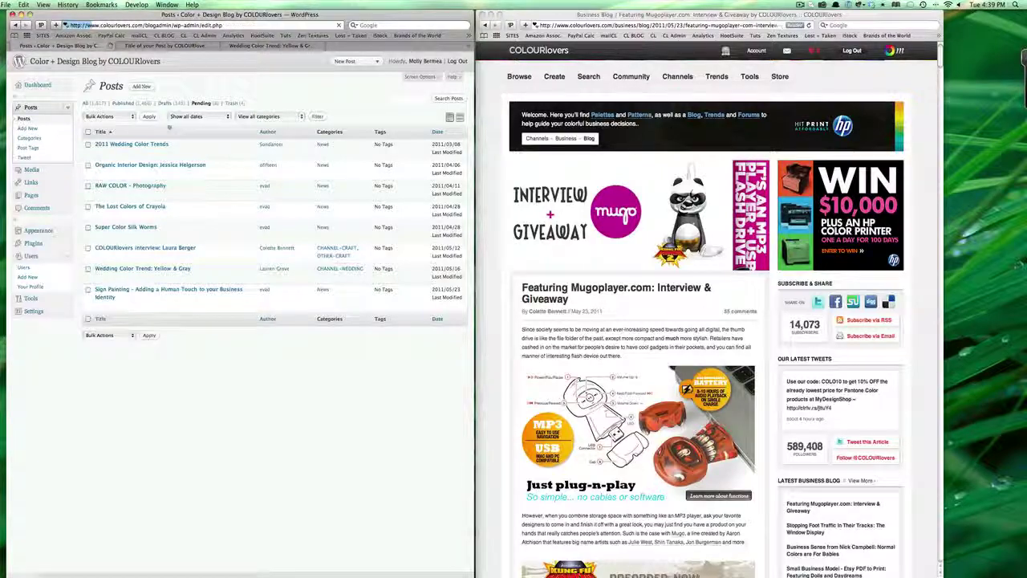